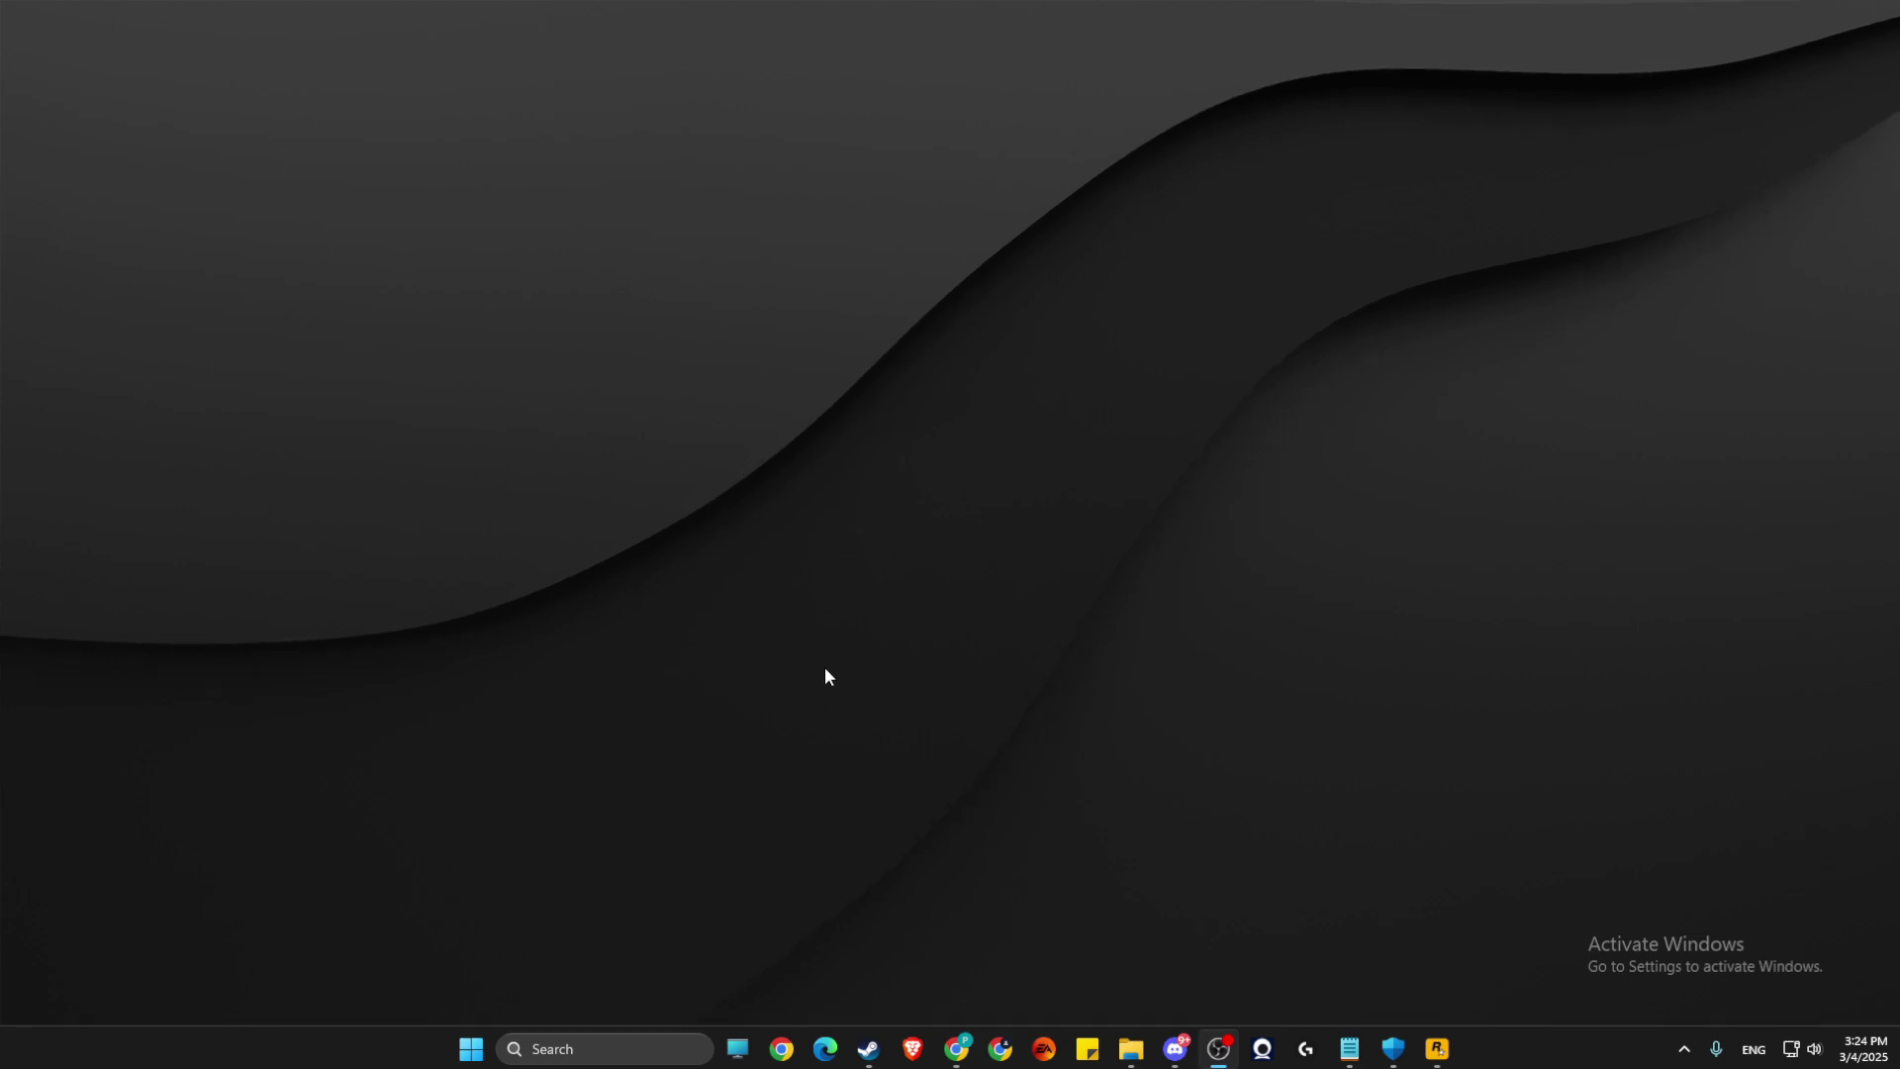
# - Unmute the system volume in Quick Settings and view the sound output device list
pyautogui.click(1802, 1048)
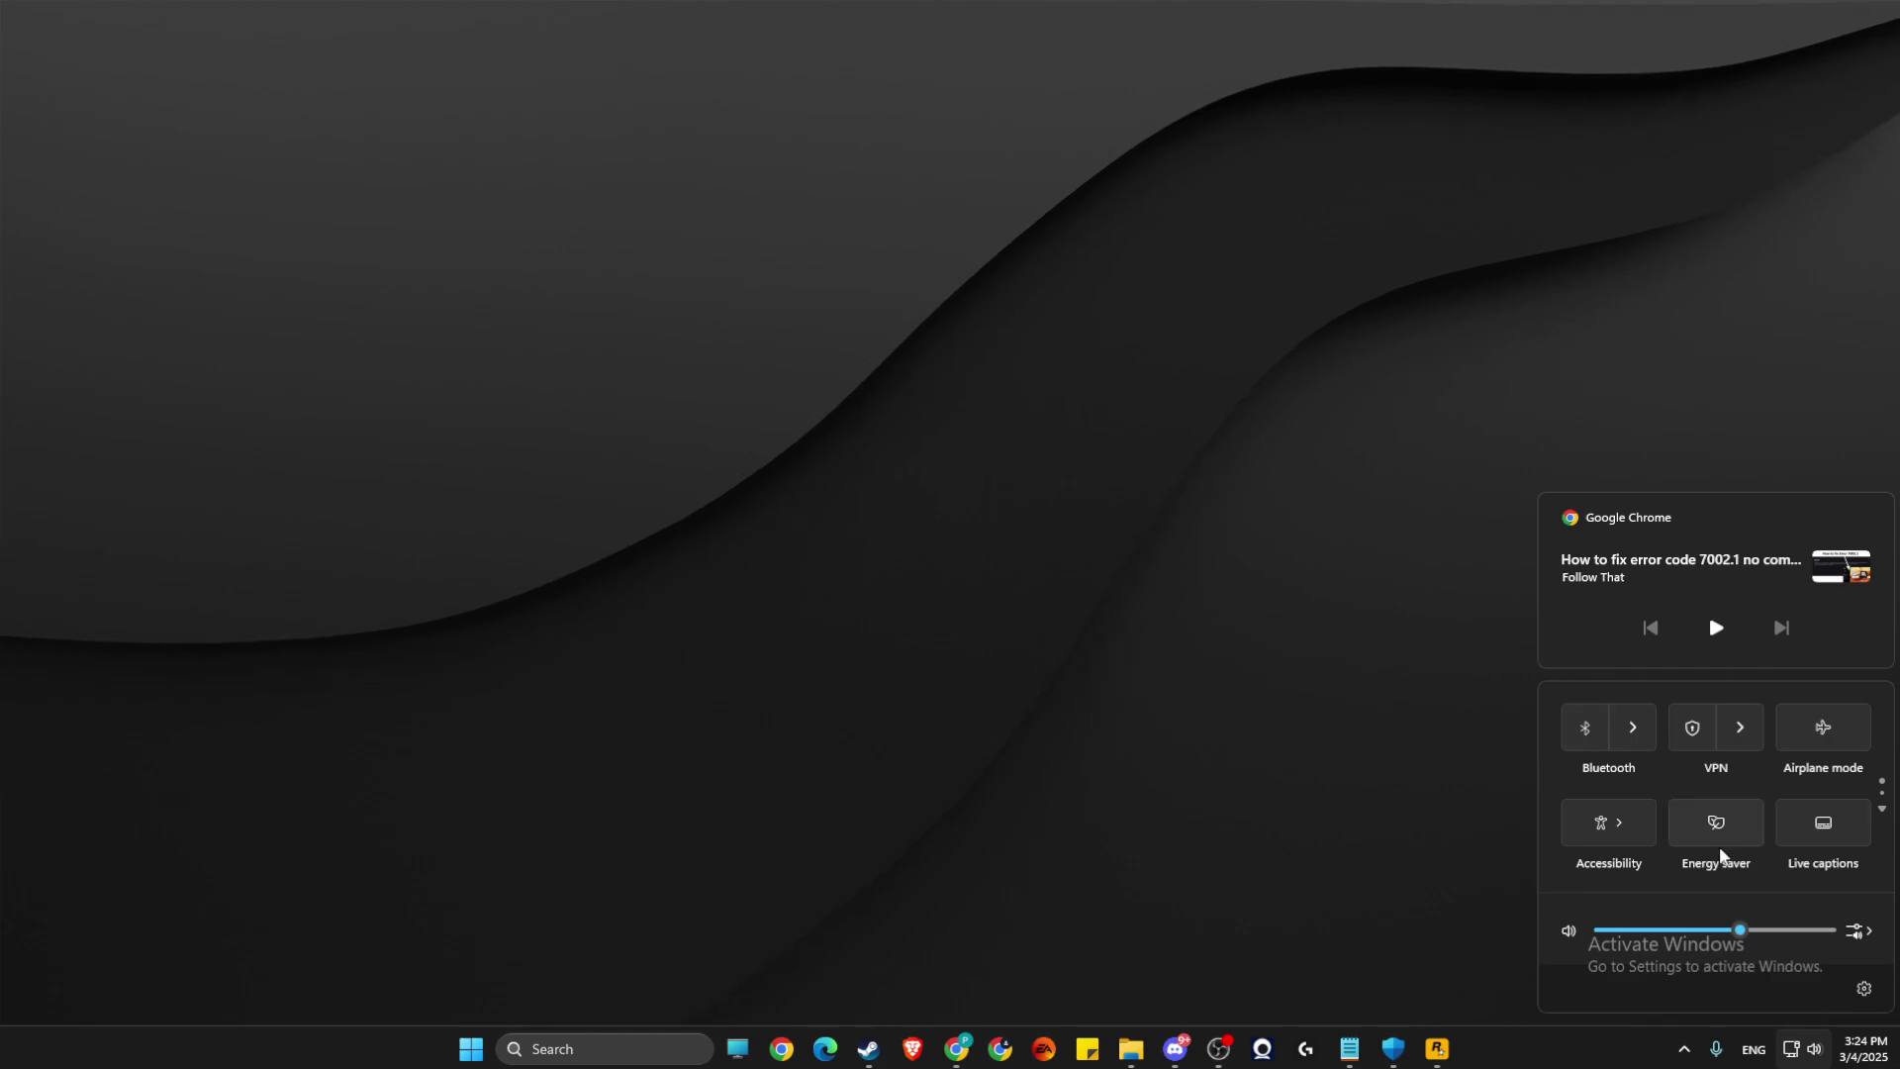
pyautogui.click(1570, 932)
pyautogui.click(1855, 931)
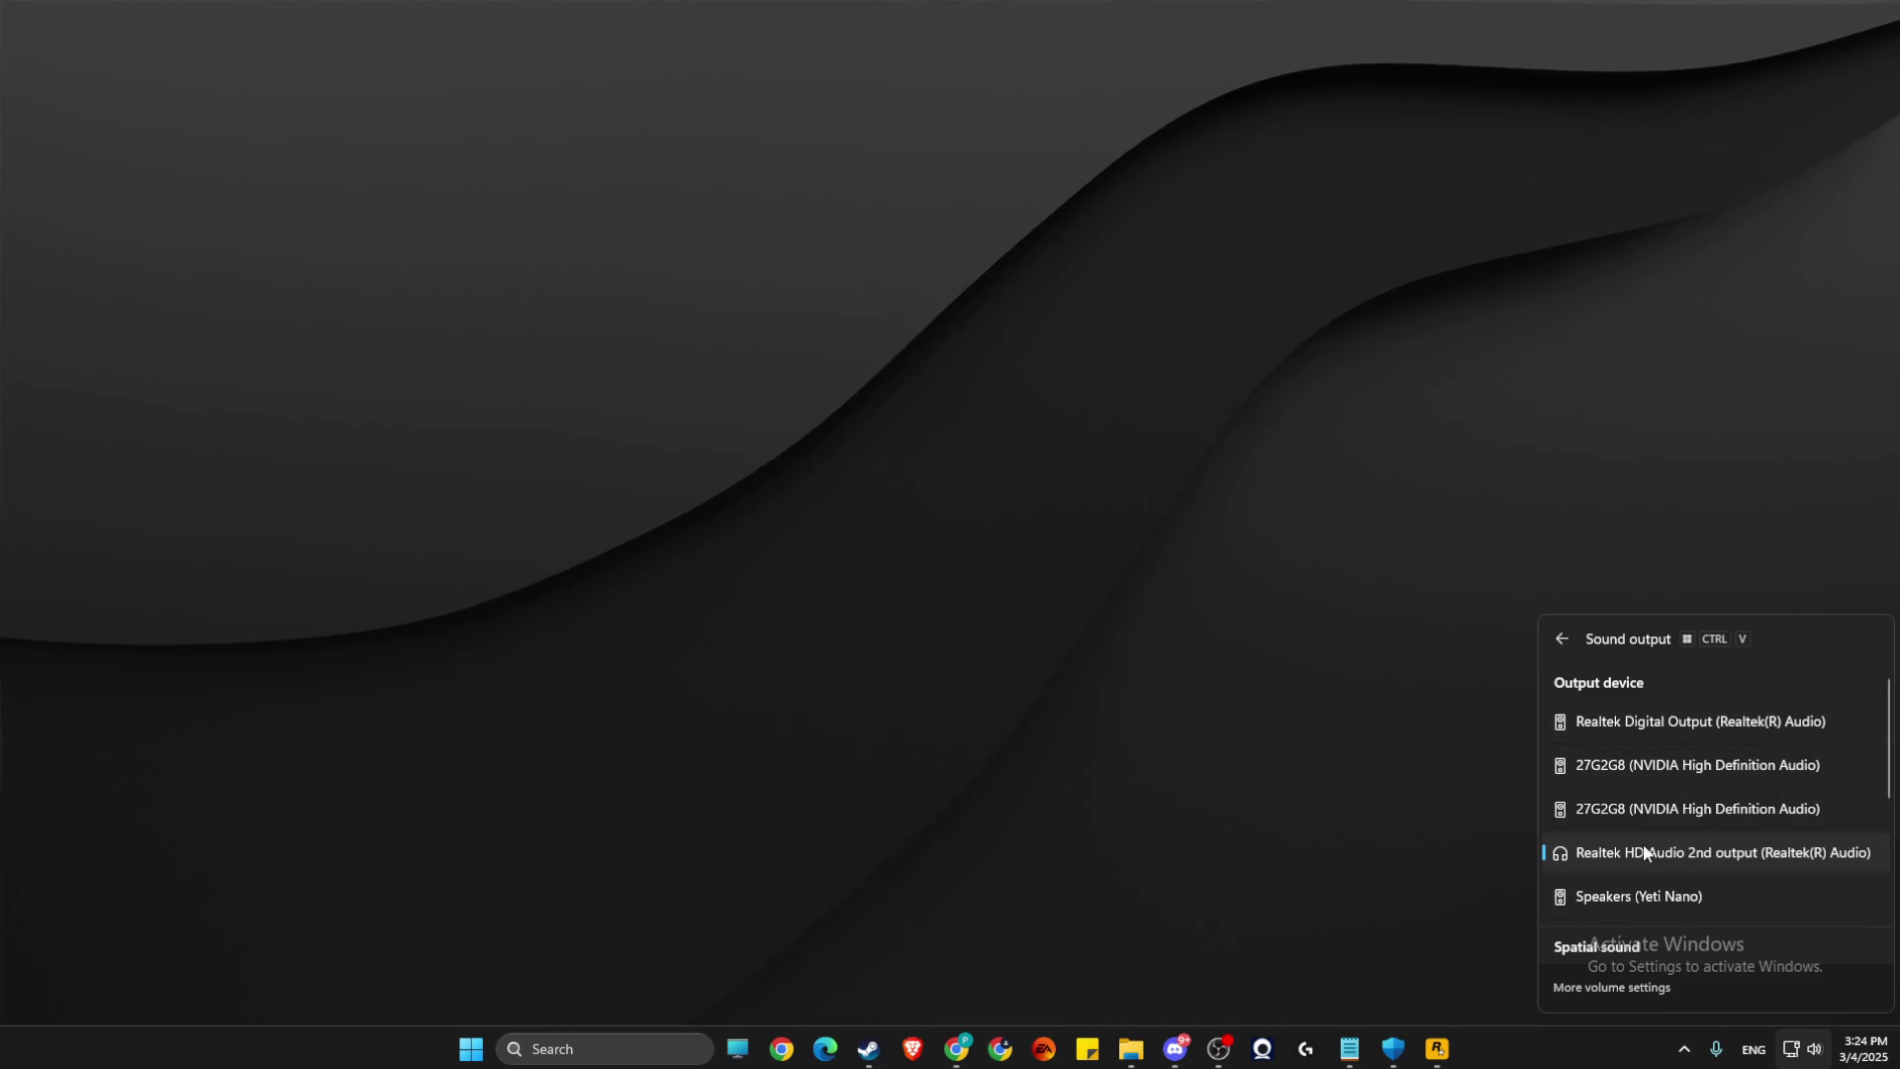
pyautogui.click(1276, 733)
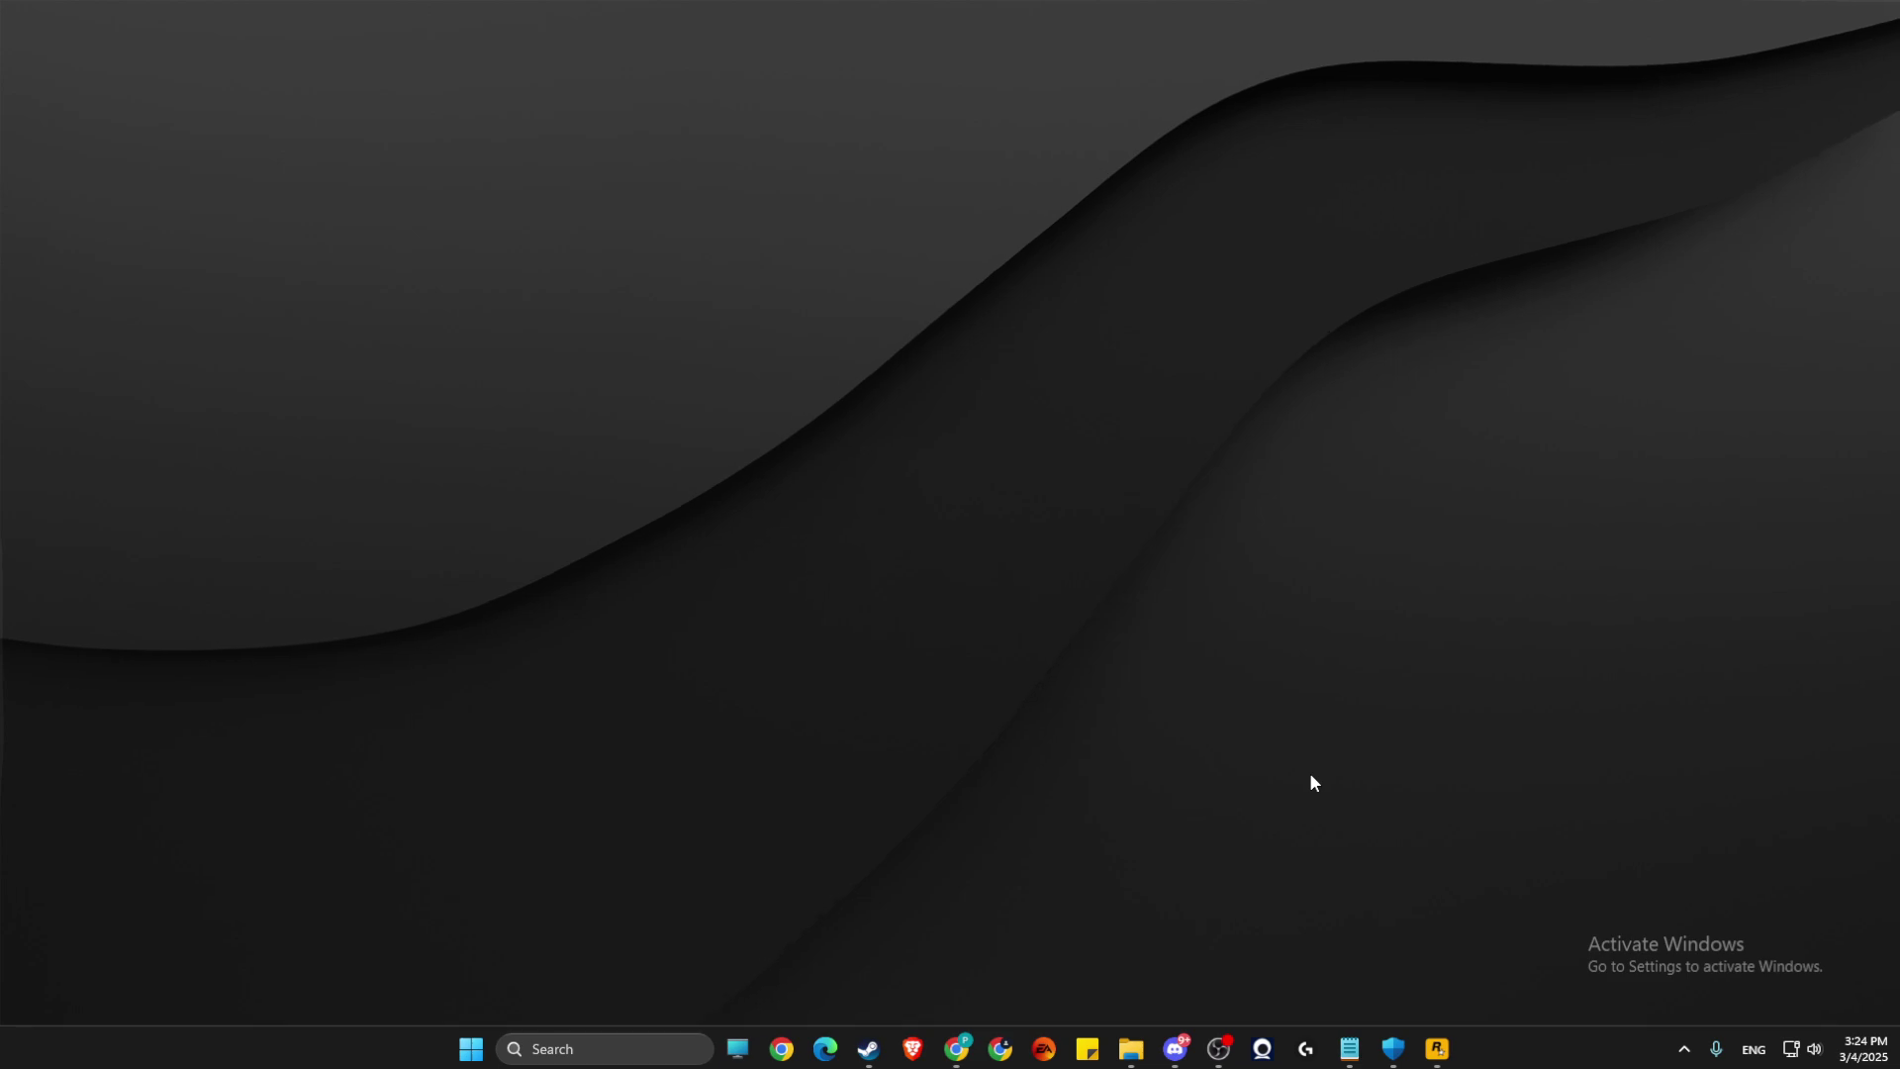
# - Launch Settings from search, check Windows Update shows the PC up to date, and close it
pyautogui.click(638, 1049)
pyautogui.write('settings')
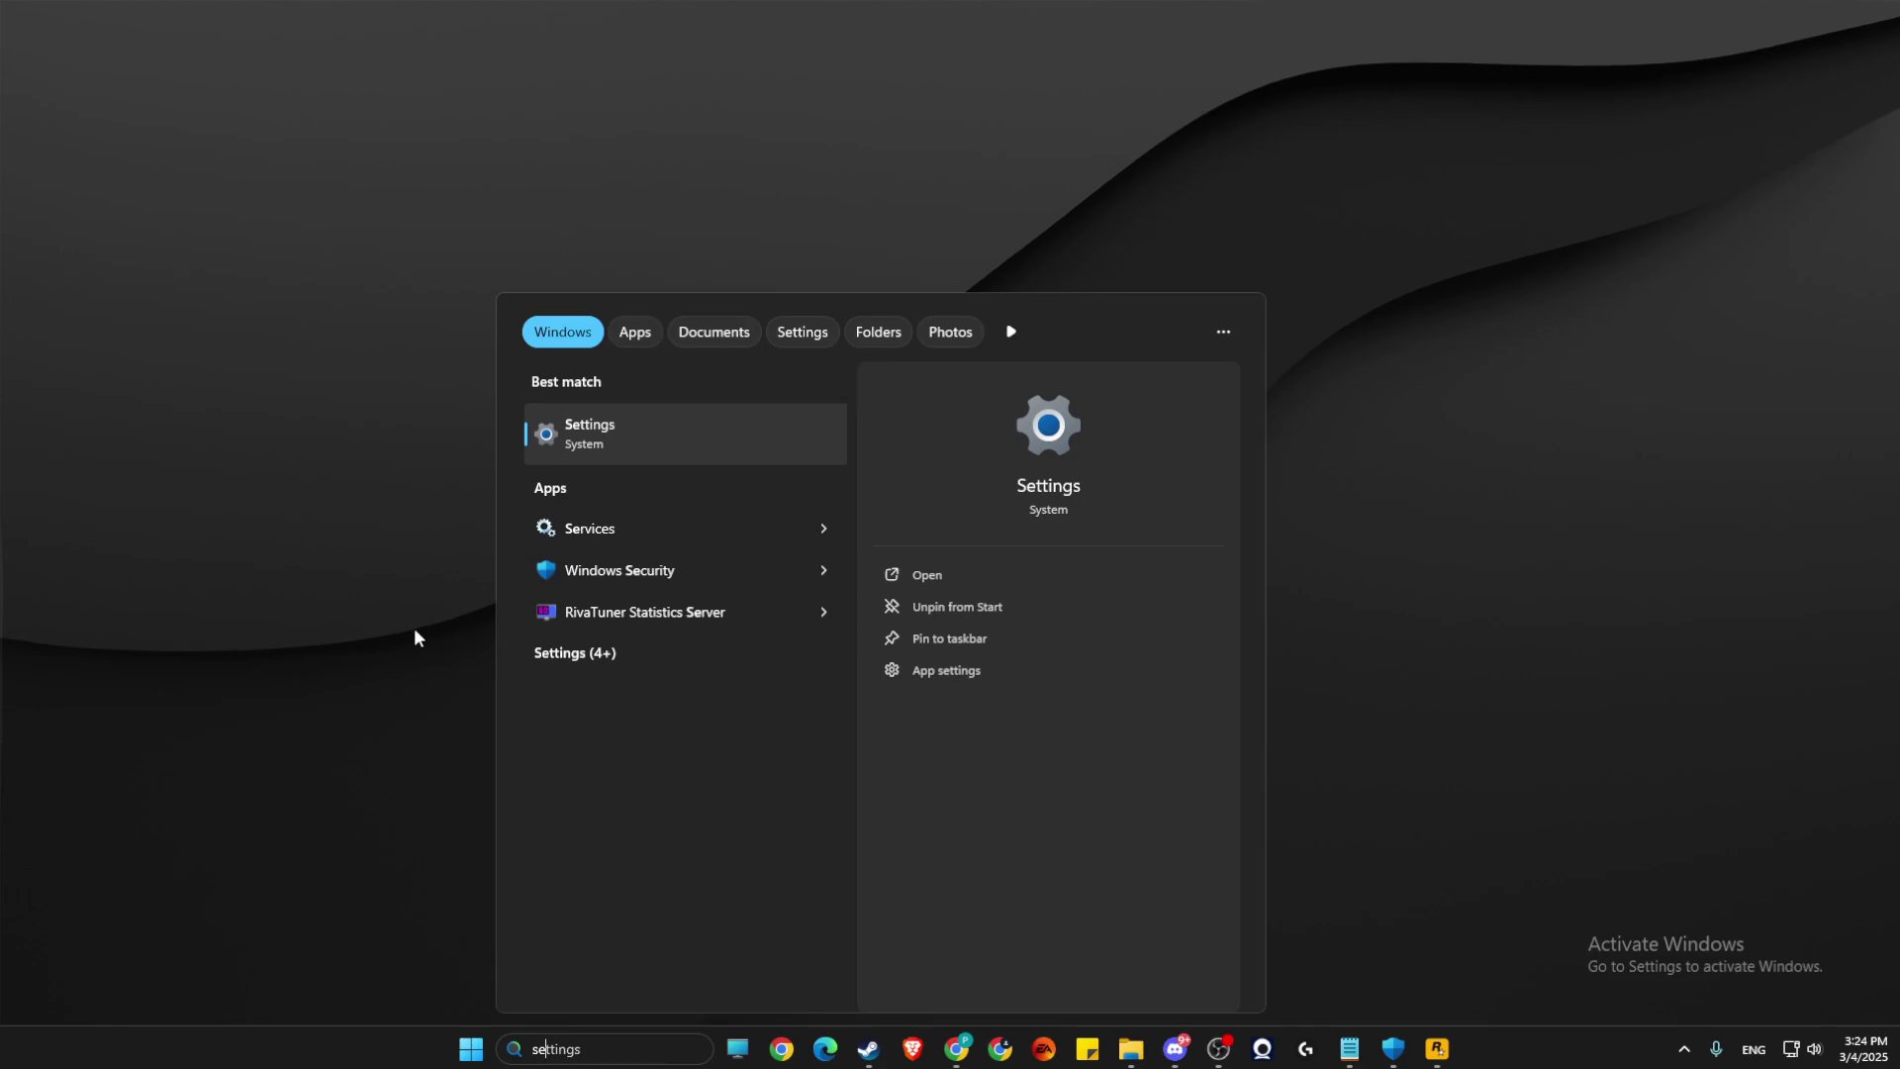
pyautogui.press('Return')
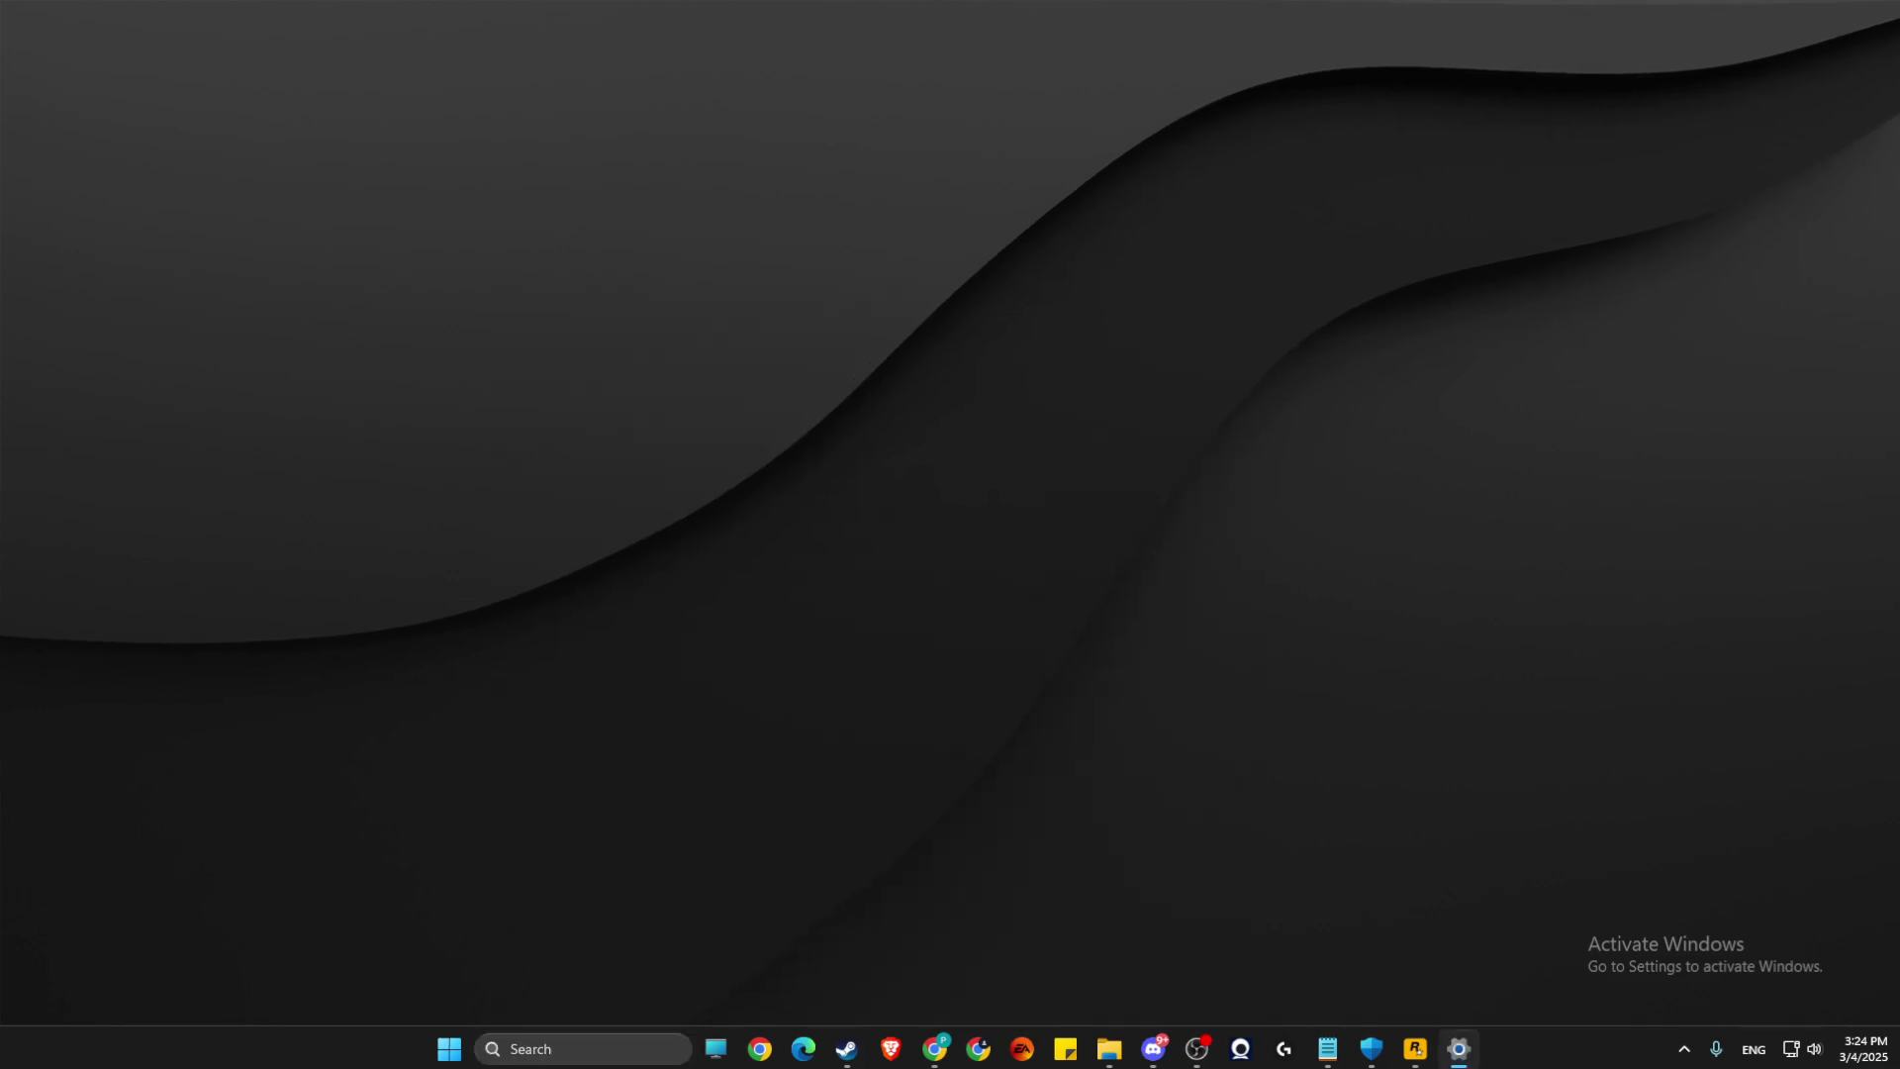
pyautogui.scroll(-2, 469, 655)
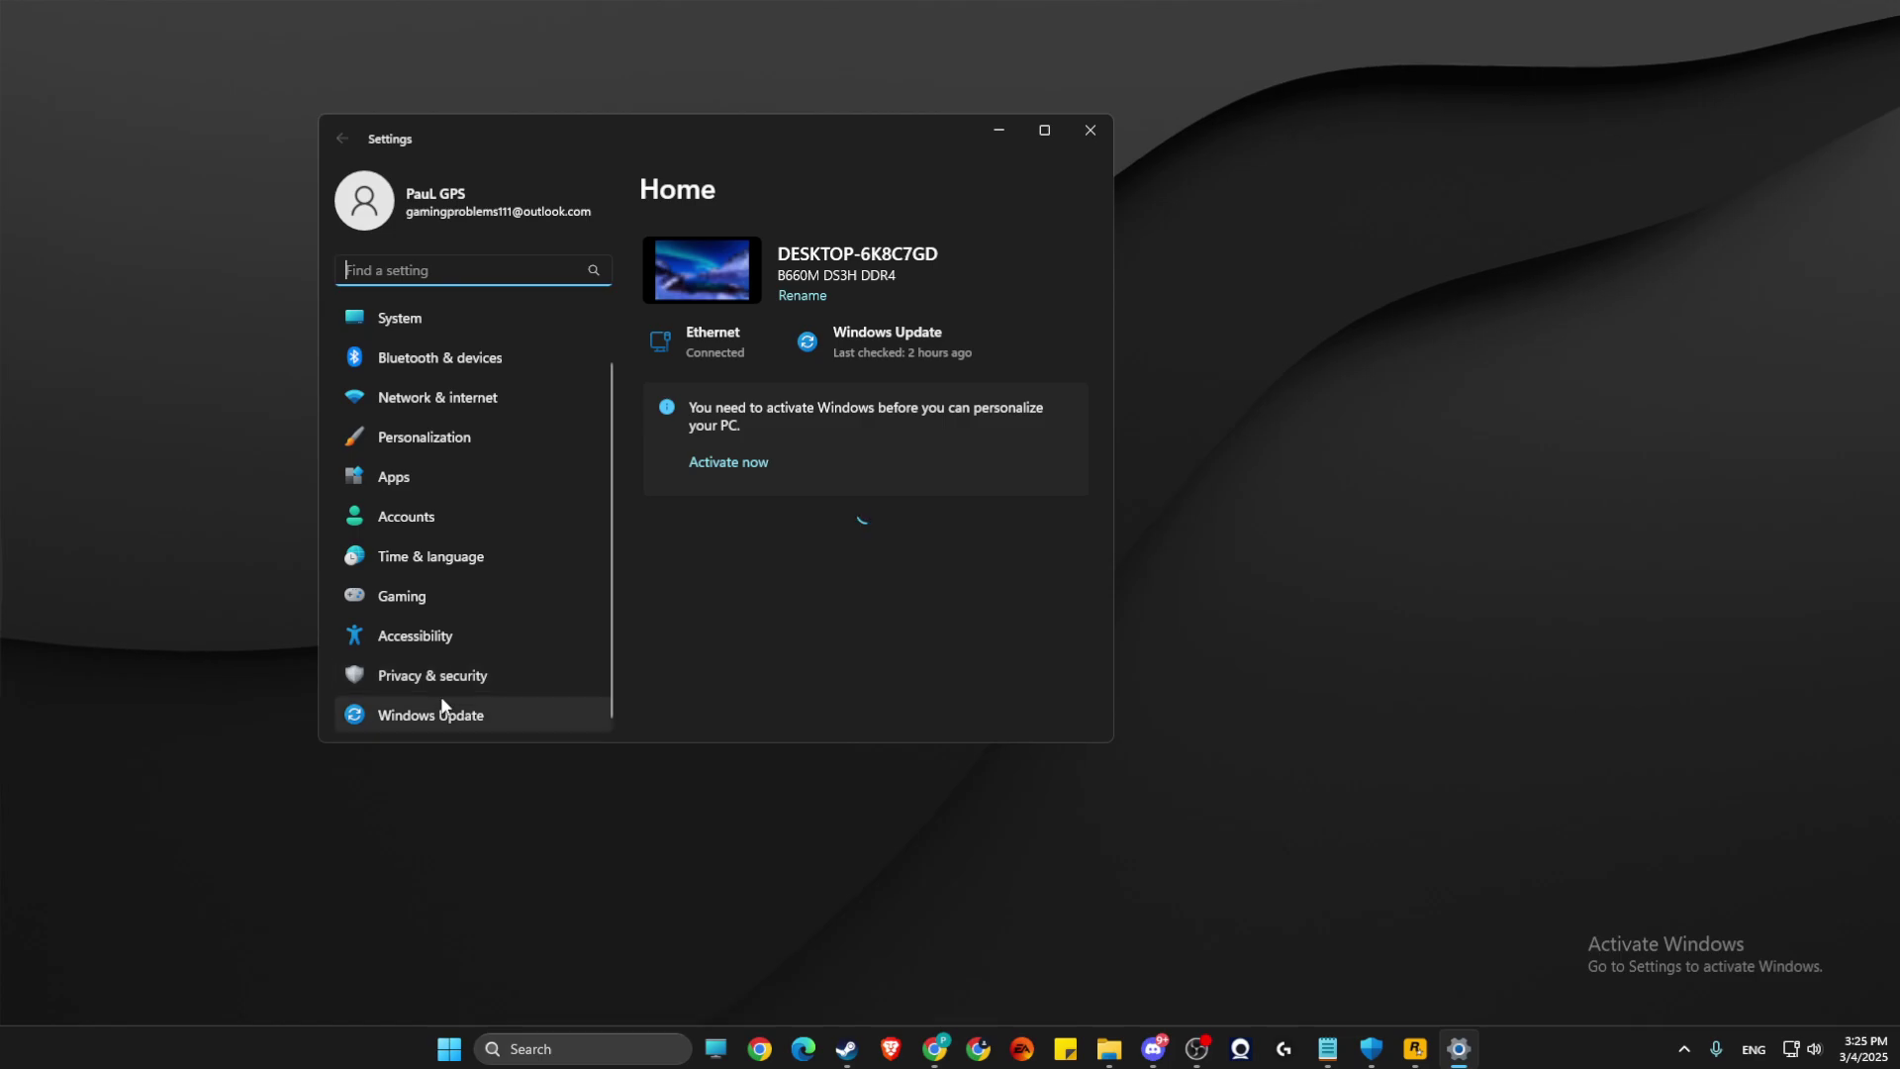
pyautogui.click(446, 712)
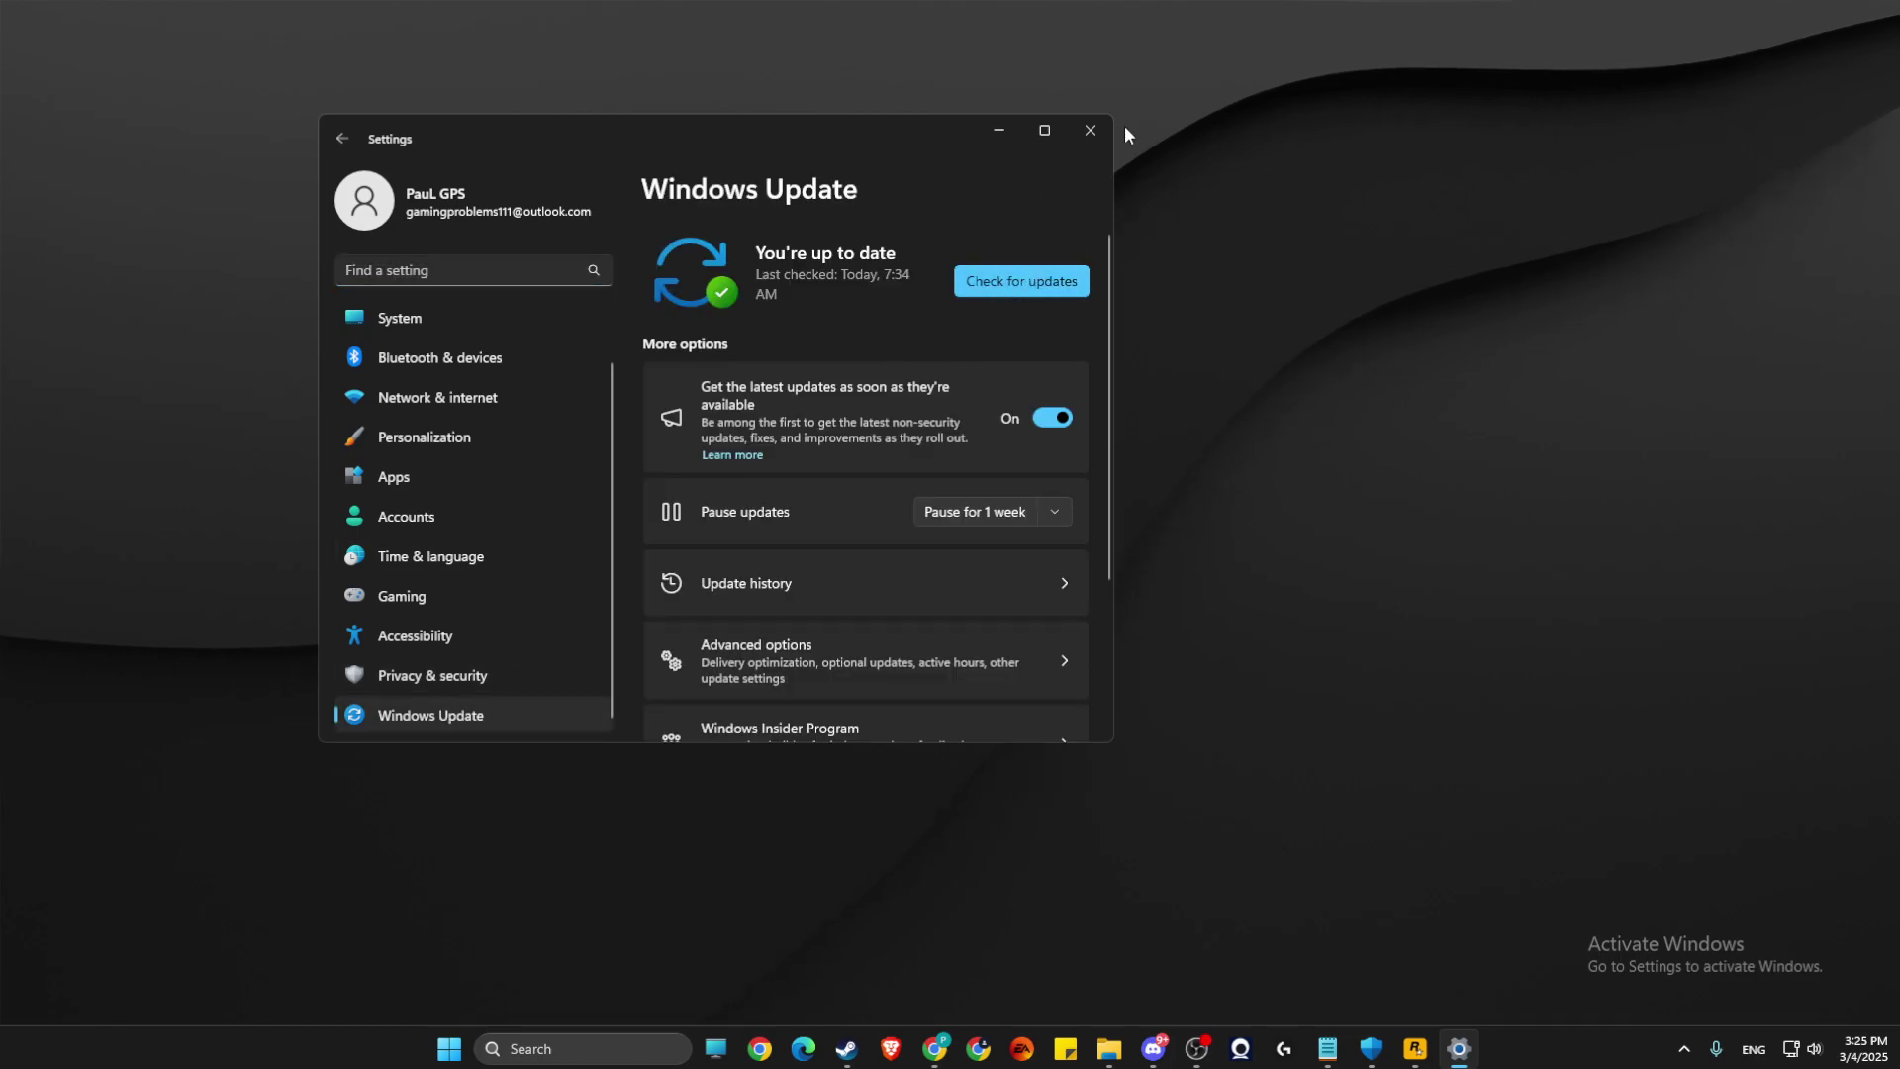
pyautogui.click(1085, 136)
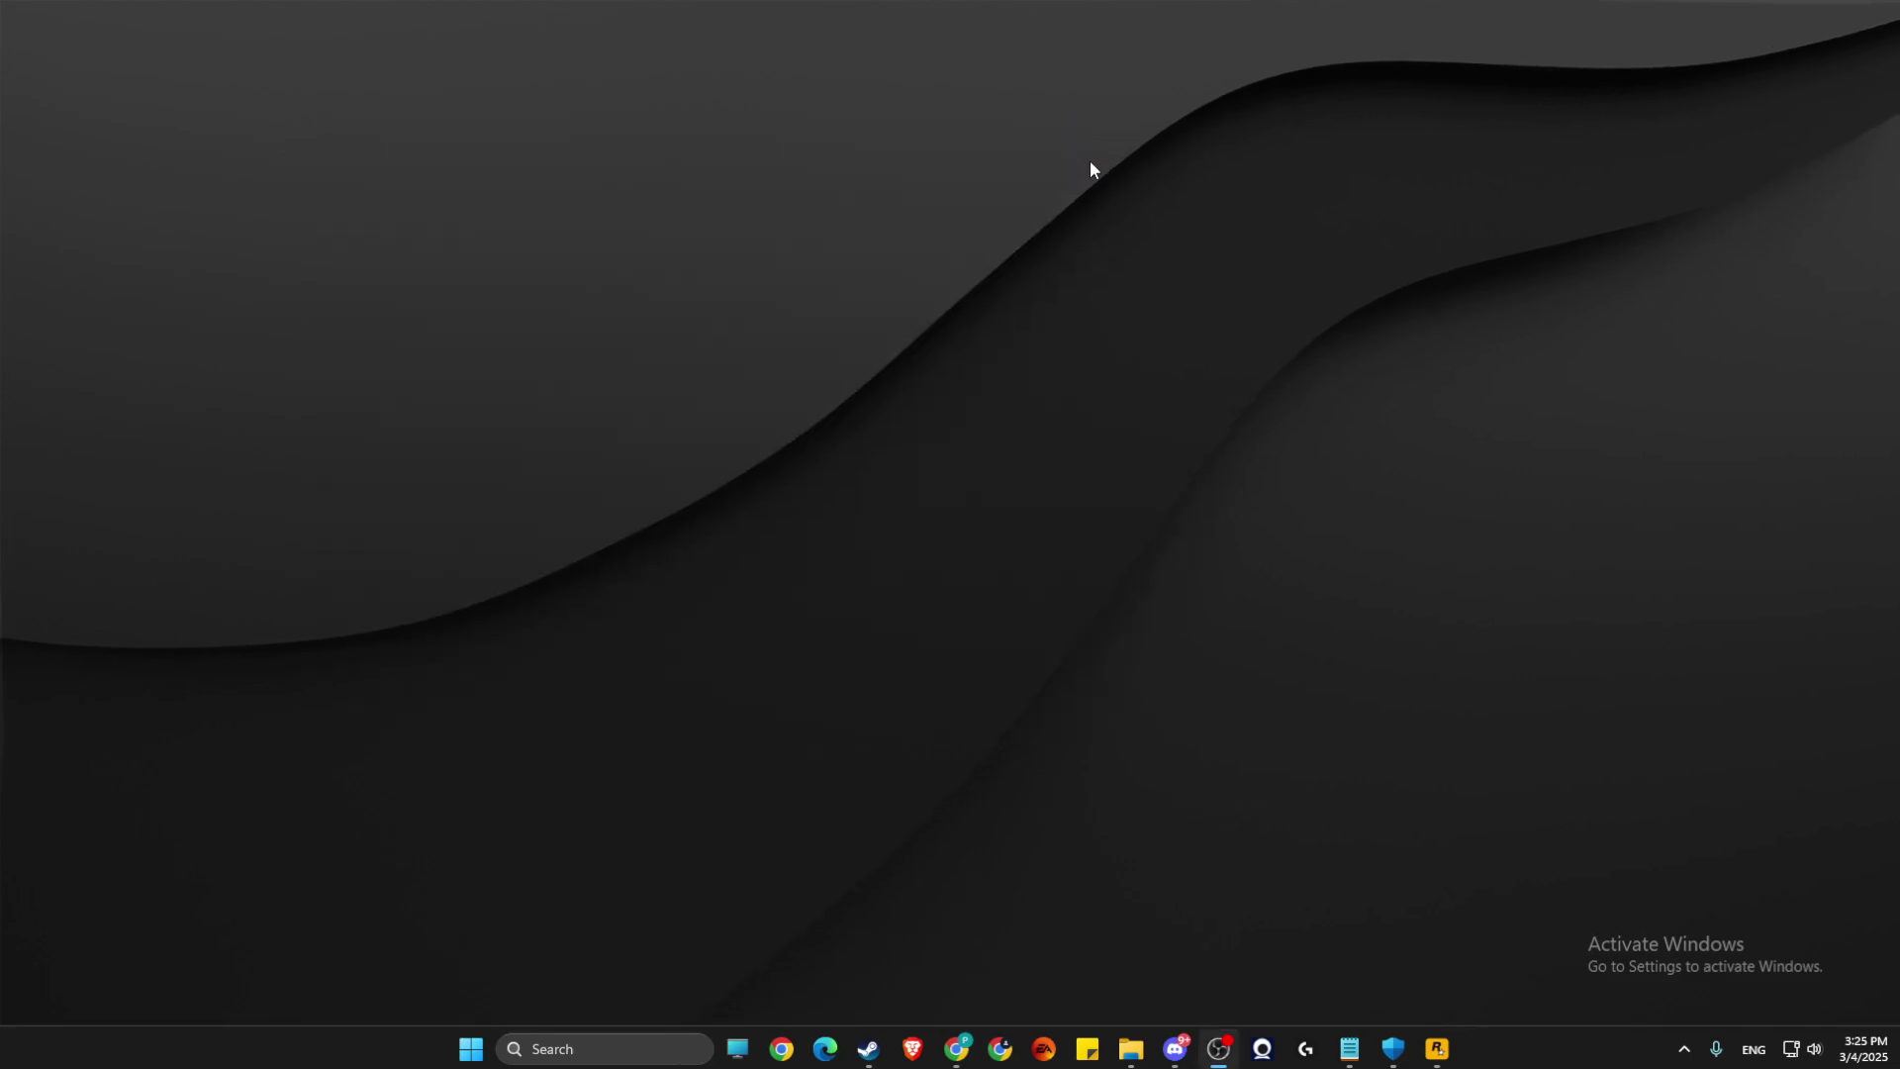
# - Check the NVIDIA App Drivers page shows the Game Ready driver up to date, then minimize it
pyautogui.click(602, 1049)
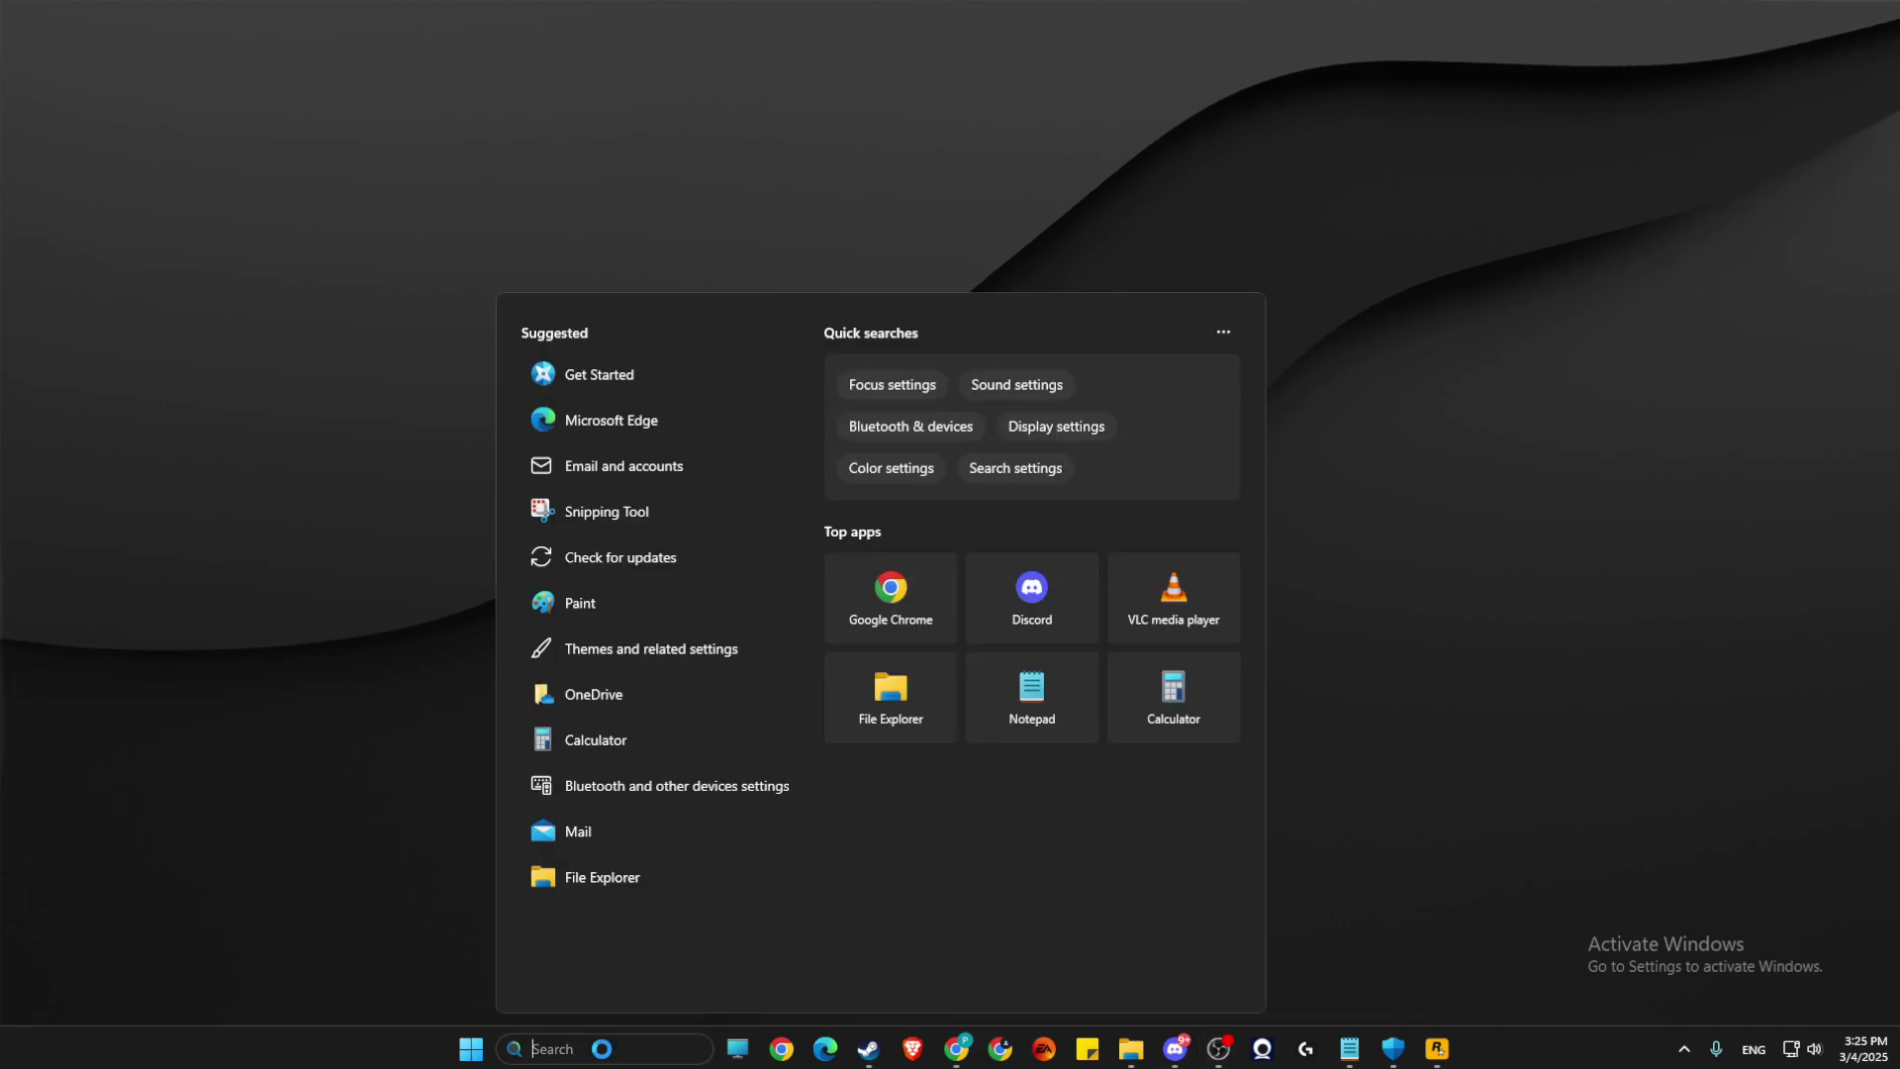
pyautogui.write('nvidiA')
pyautogui.press('Return')
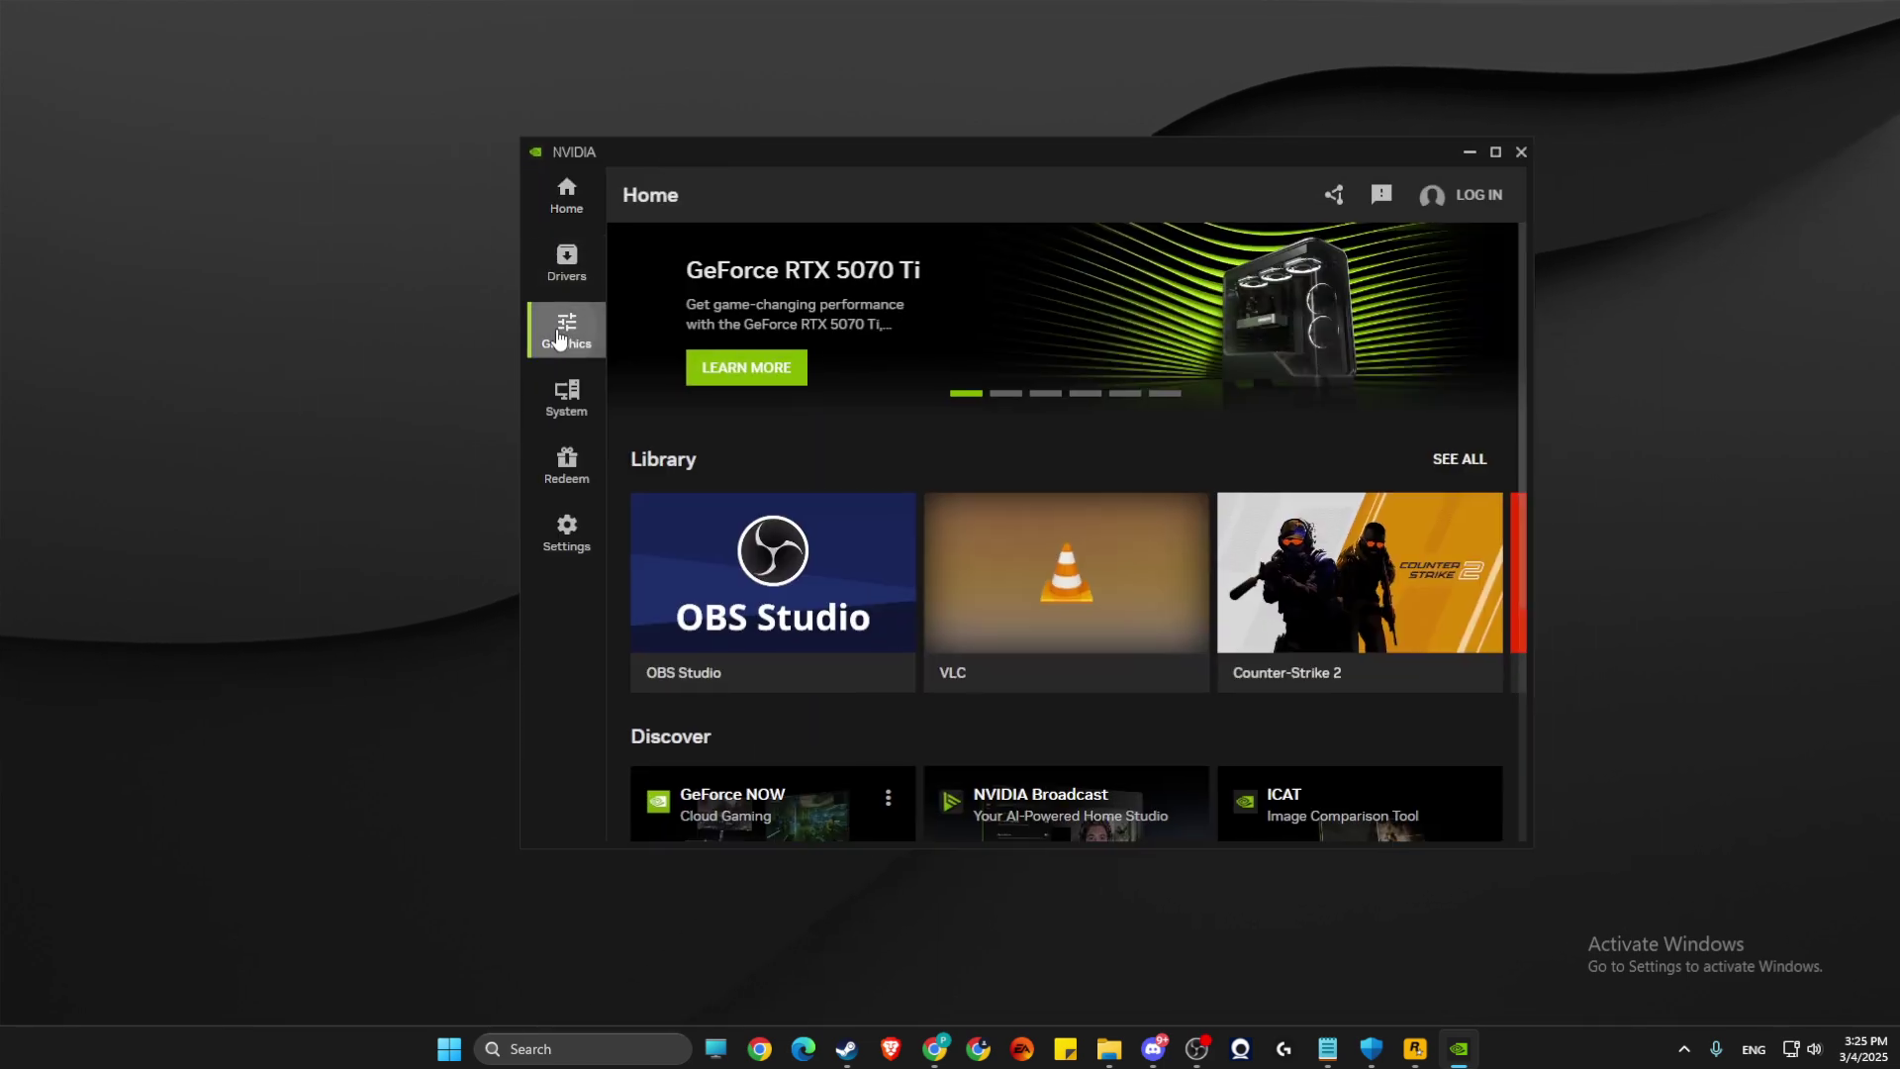
pyautogui.click(565, 330)
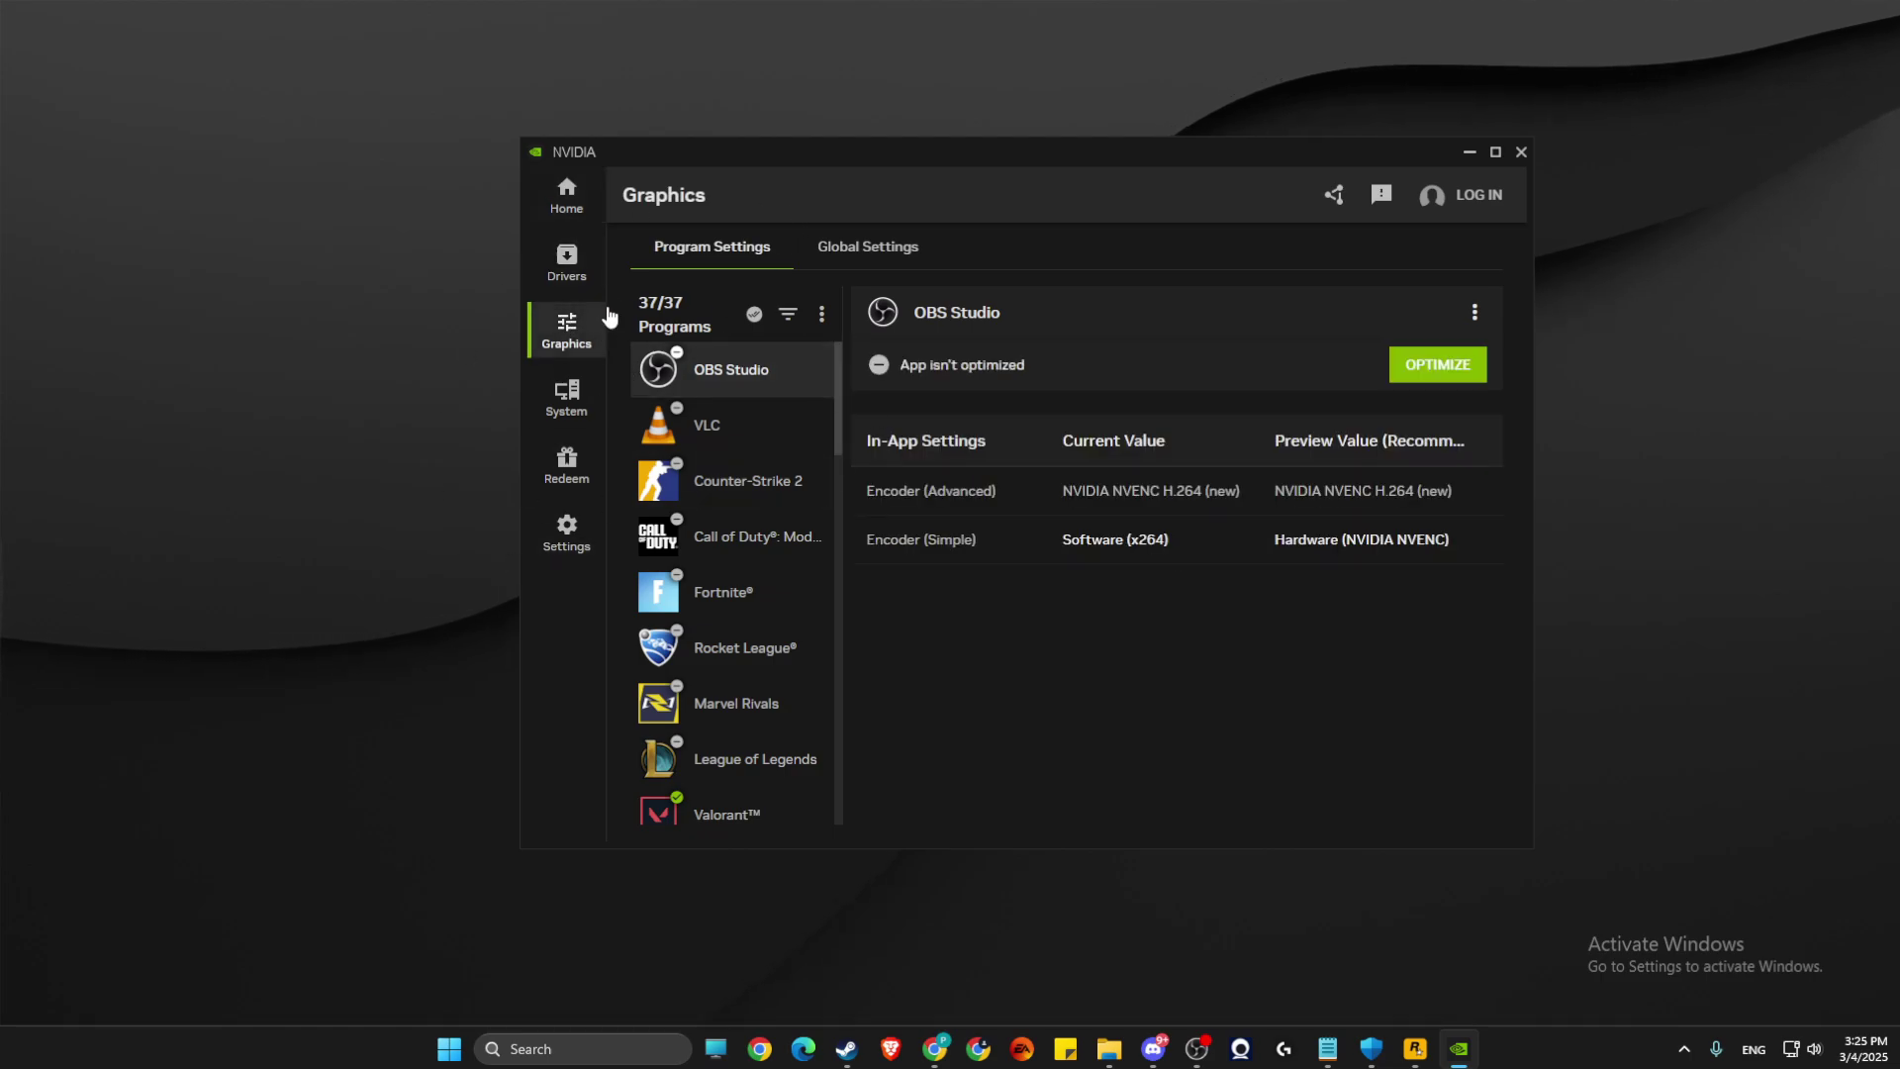
pyautogui.click(567, 259)
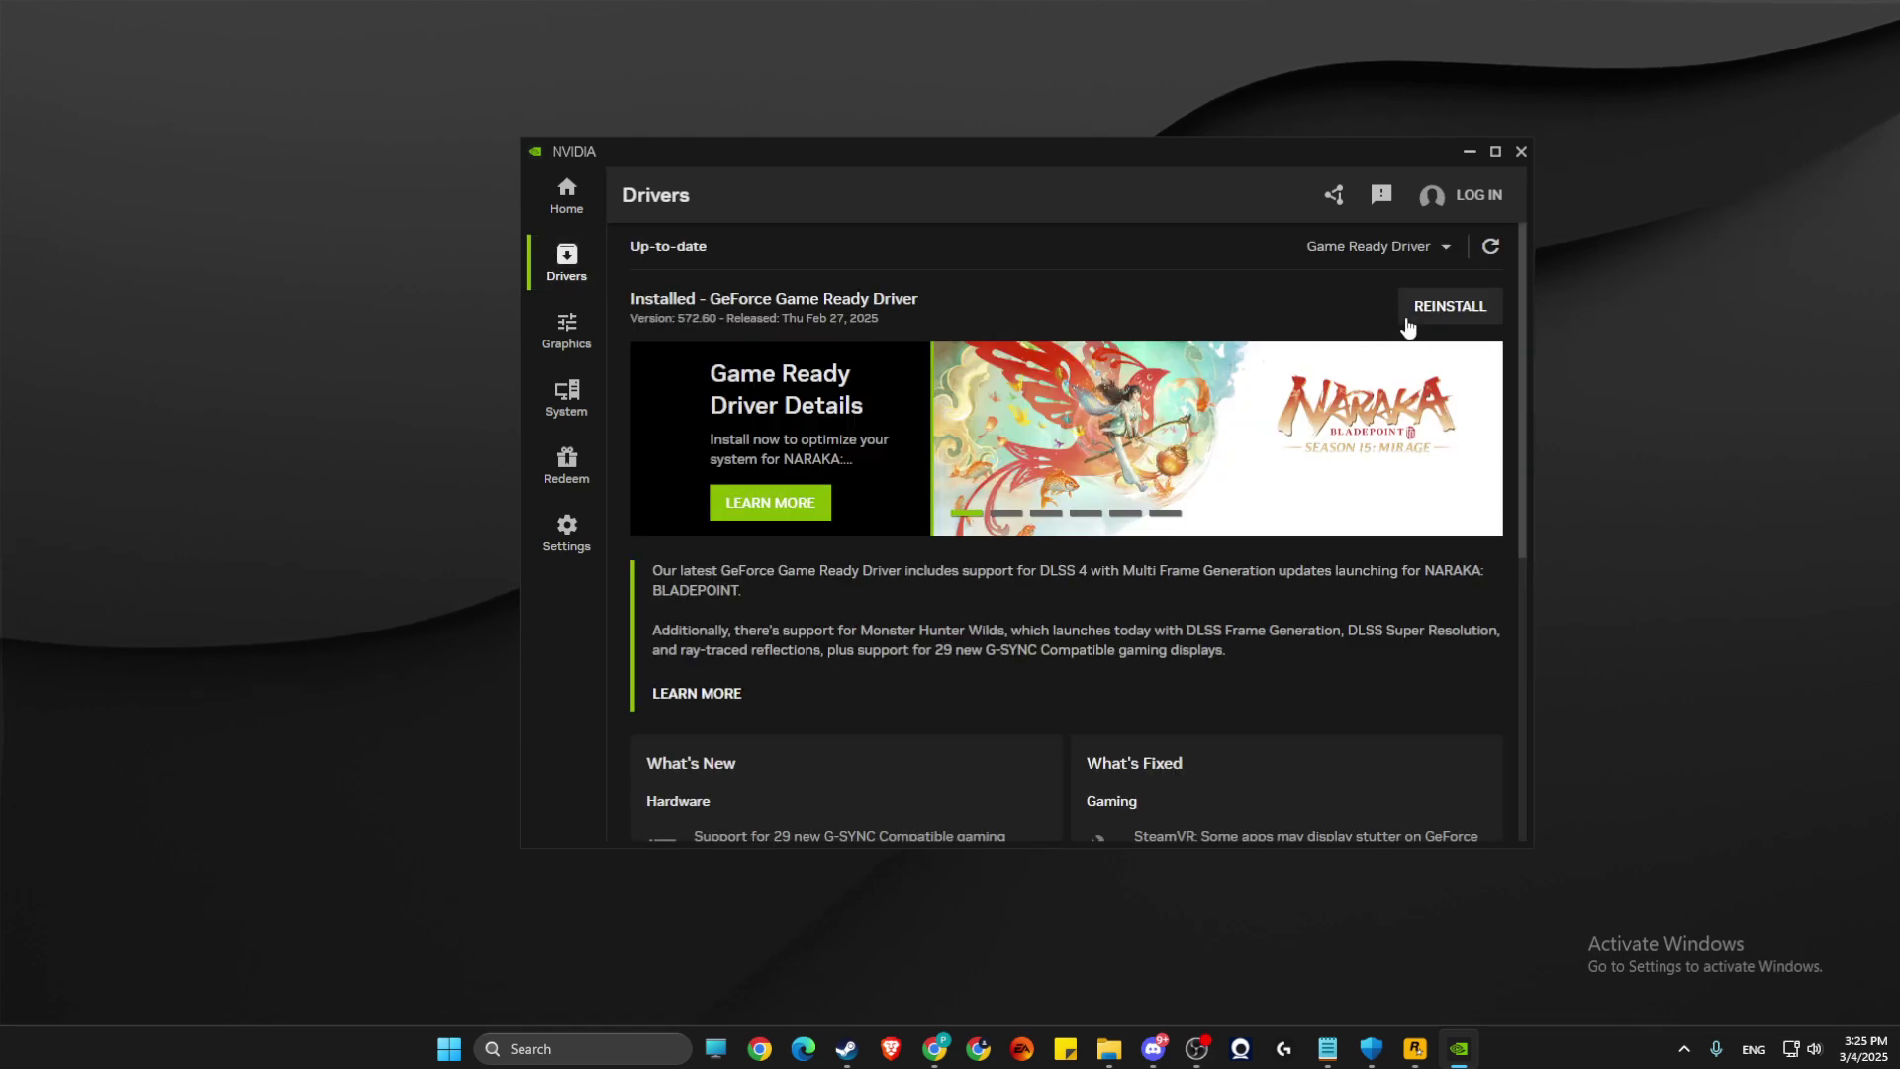
pyautogui.click(1469, 151)
# - Open Device Manager and expand the Audio inputs and outputs category
pyautogui.click(587, 1049)
pyautogui.write('de')
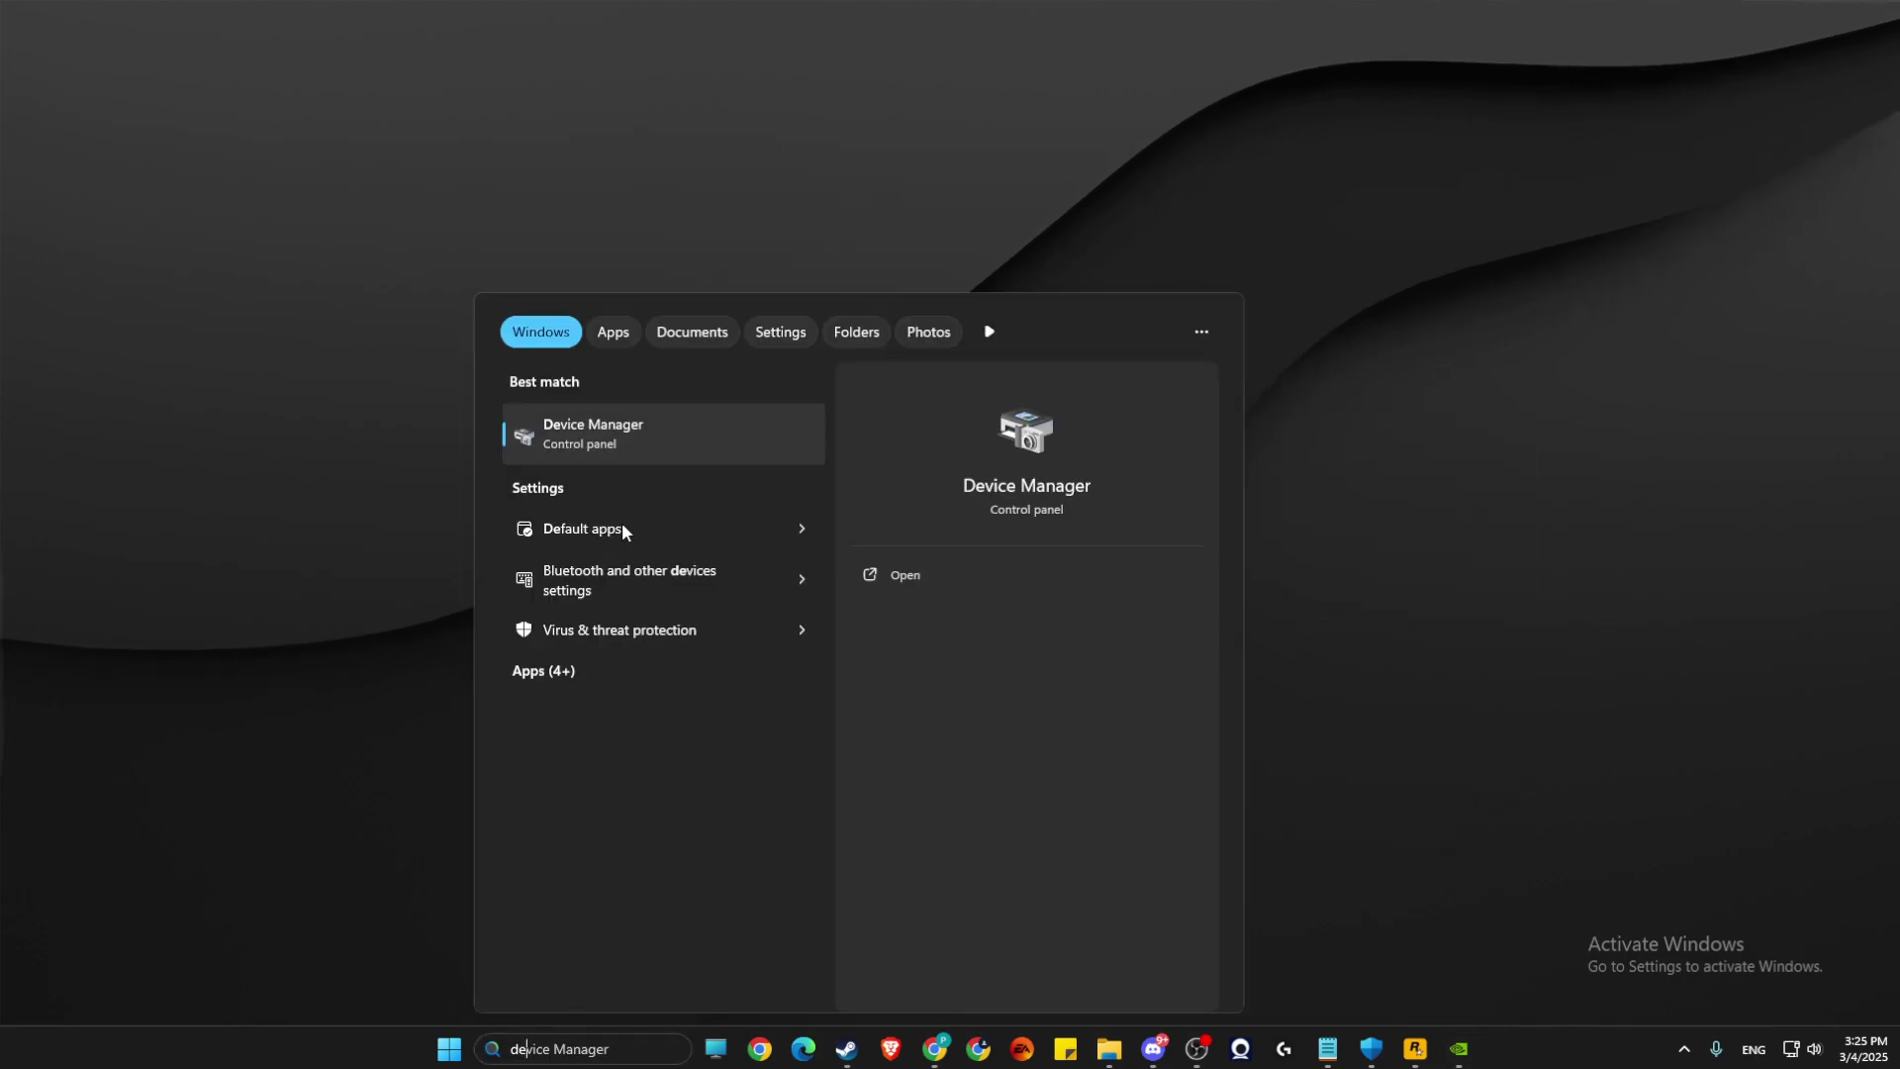
pyautogui.click(616, 439)
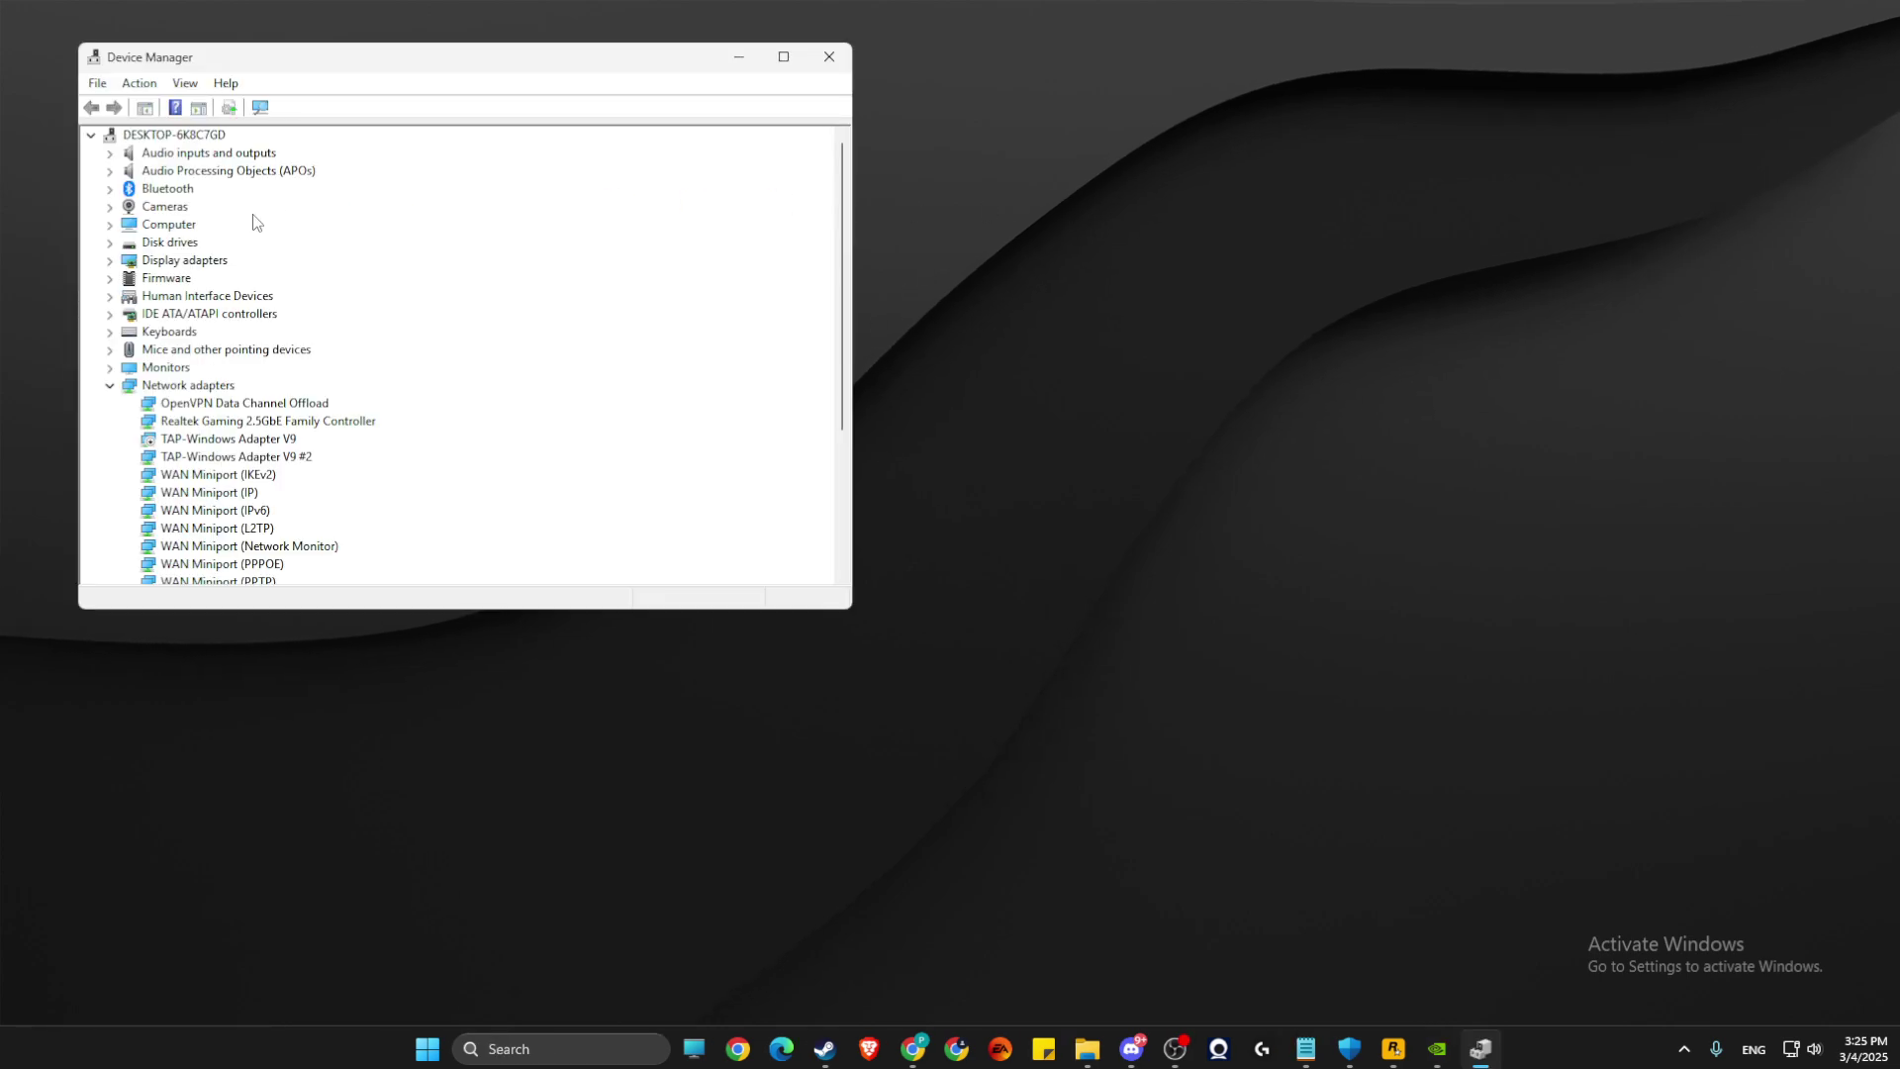
pyautogui.click(202, 154)
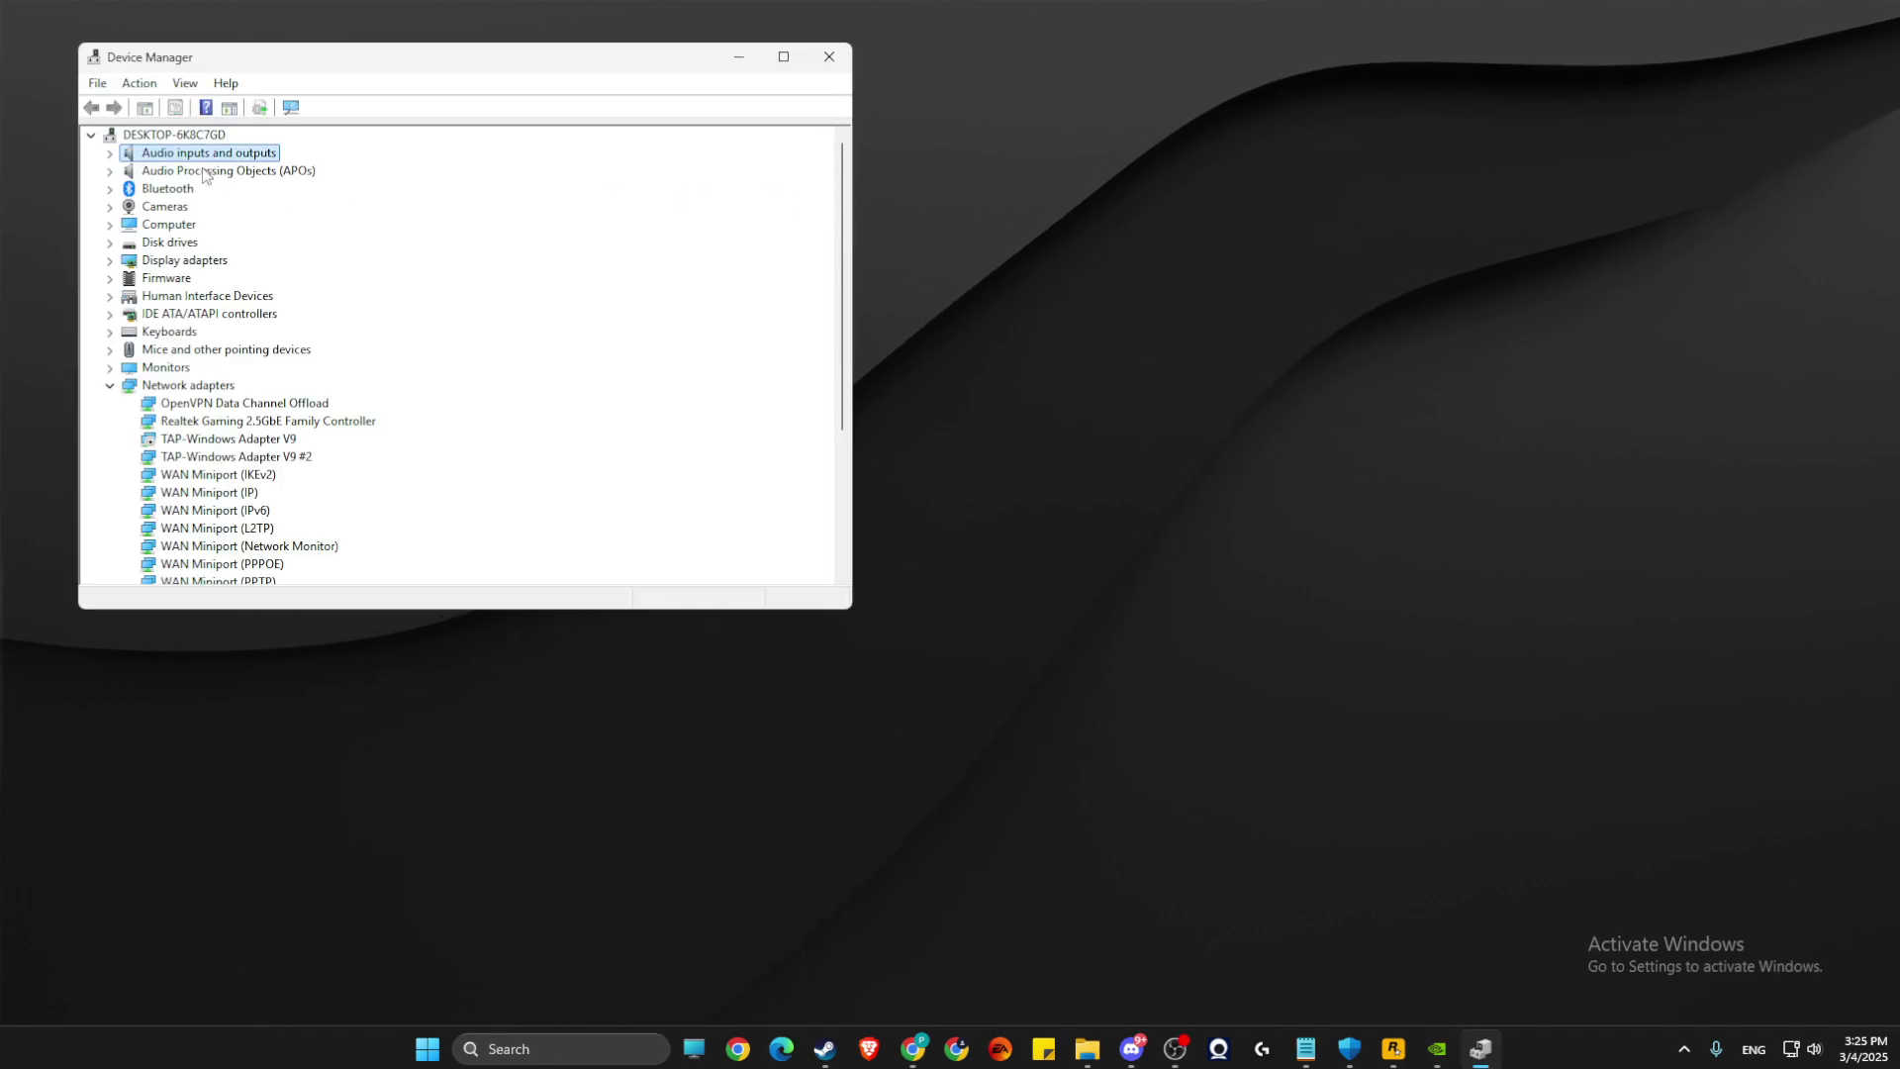
pyautogui.doubleClick(204, 154)
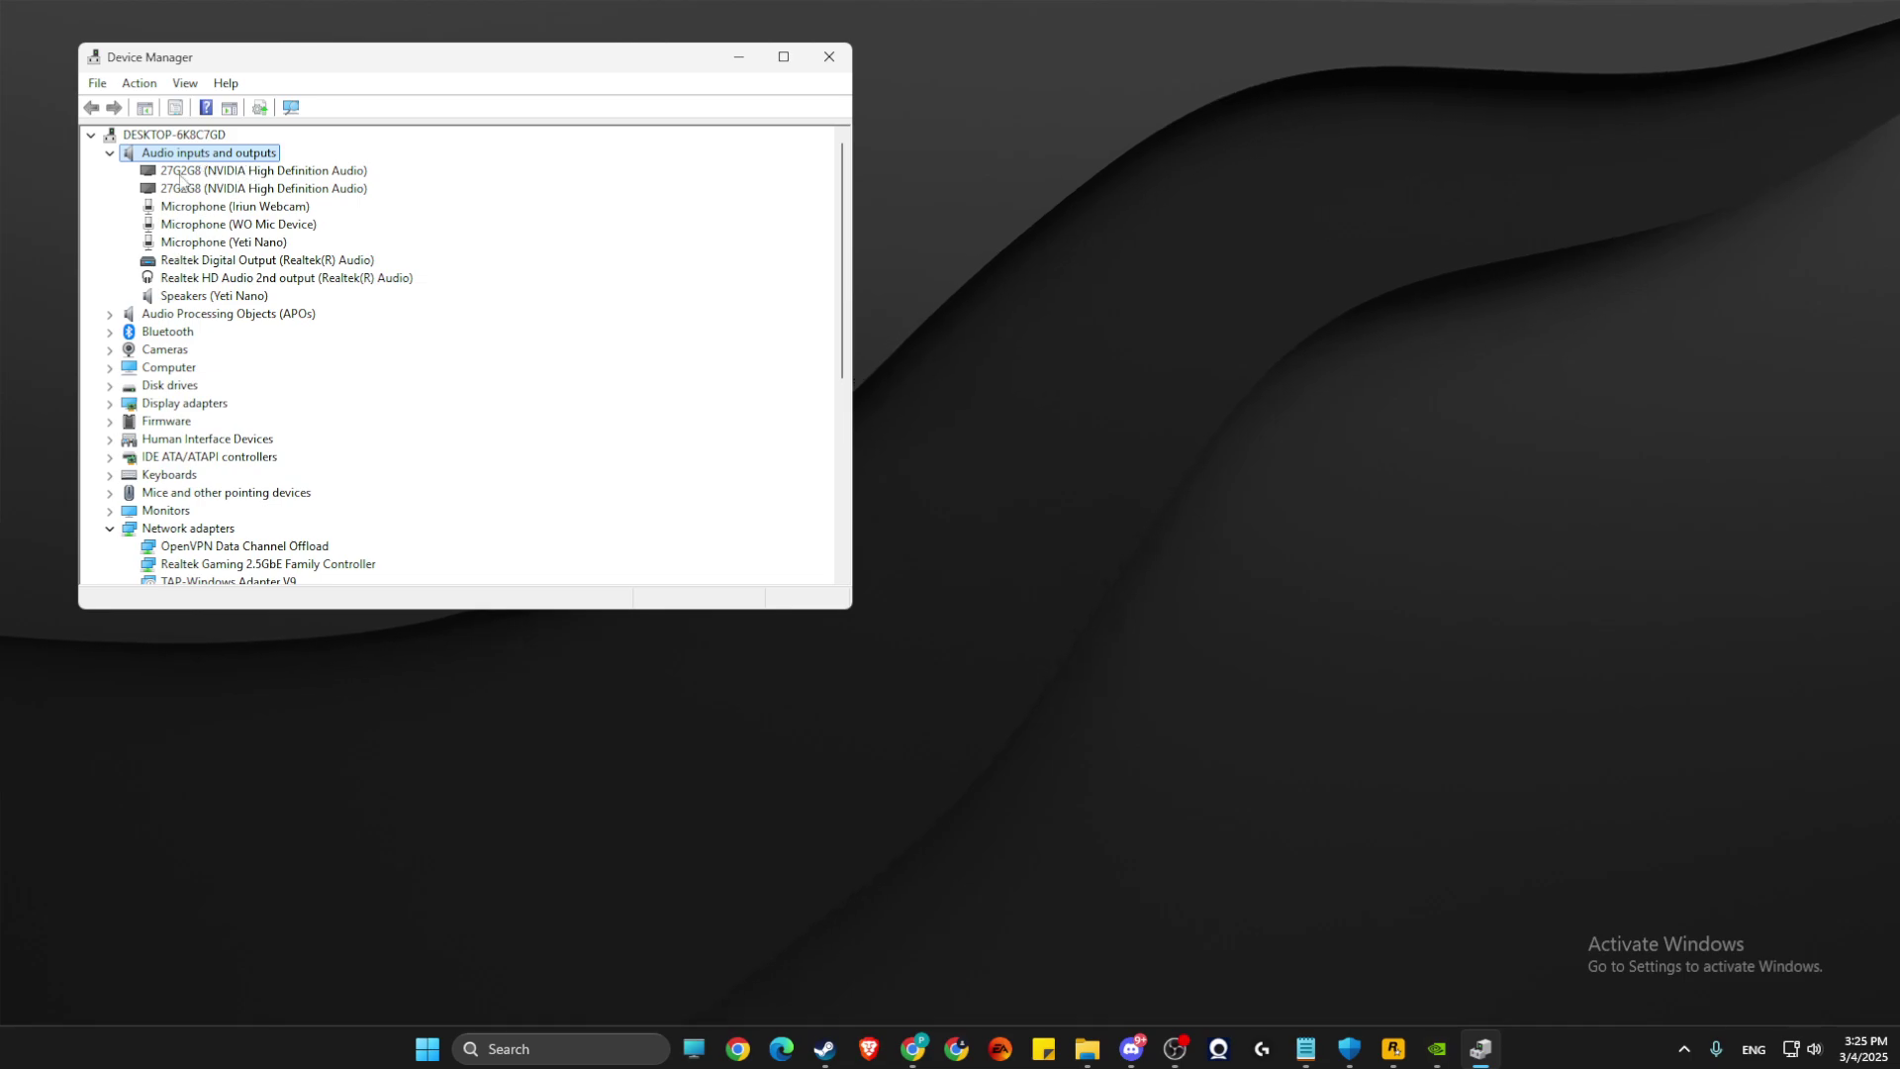
# - Search automatically for a newer Realtek Digital Output driver, find it current, and close Device Manager
pyautogui.click(218, 262)
pyautogui.rightClick(217, 262)
pyautogui.click(283, 270)
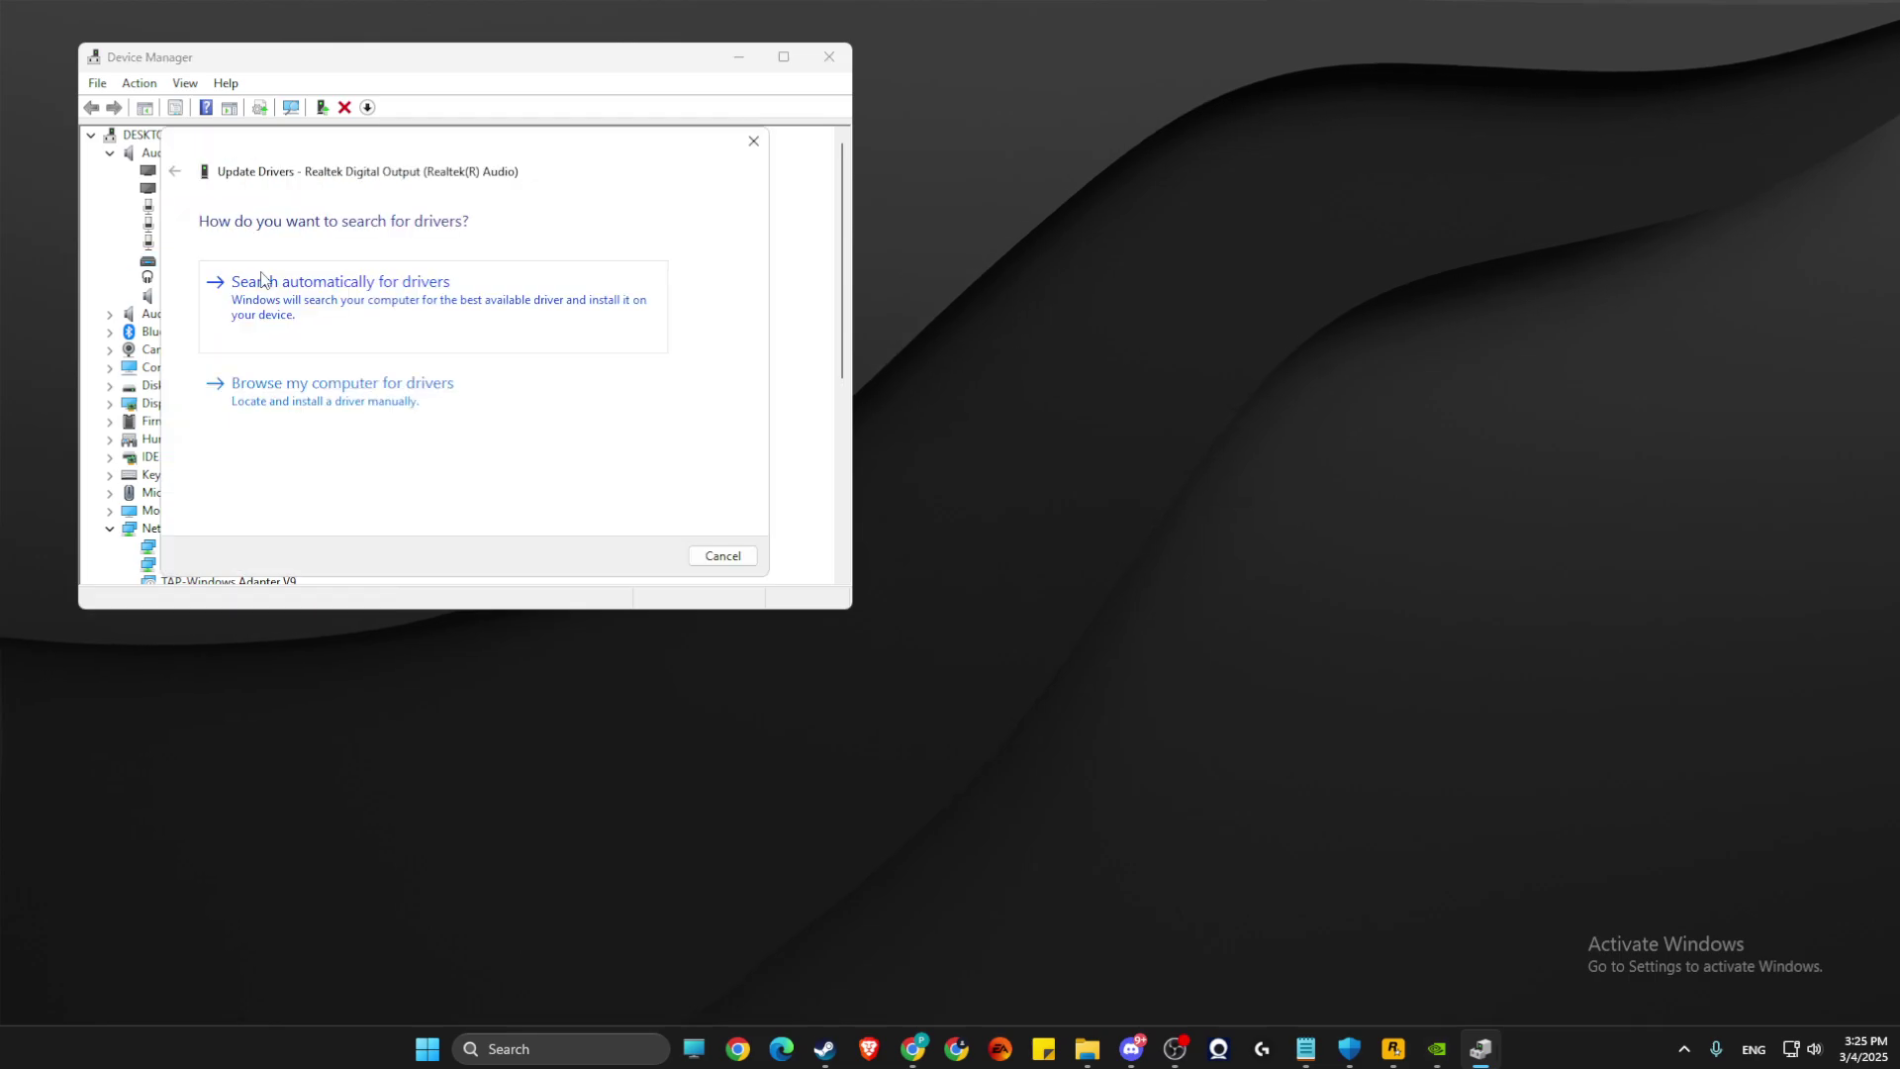
pyautogui.click(416, 306)
pyautogui.click(723, 556)
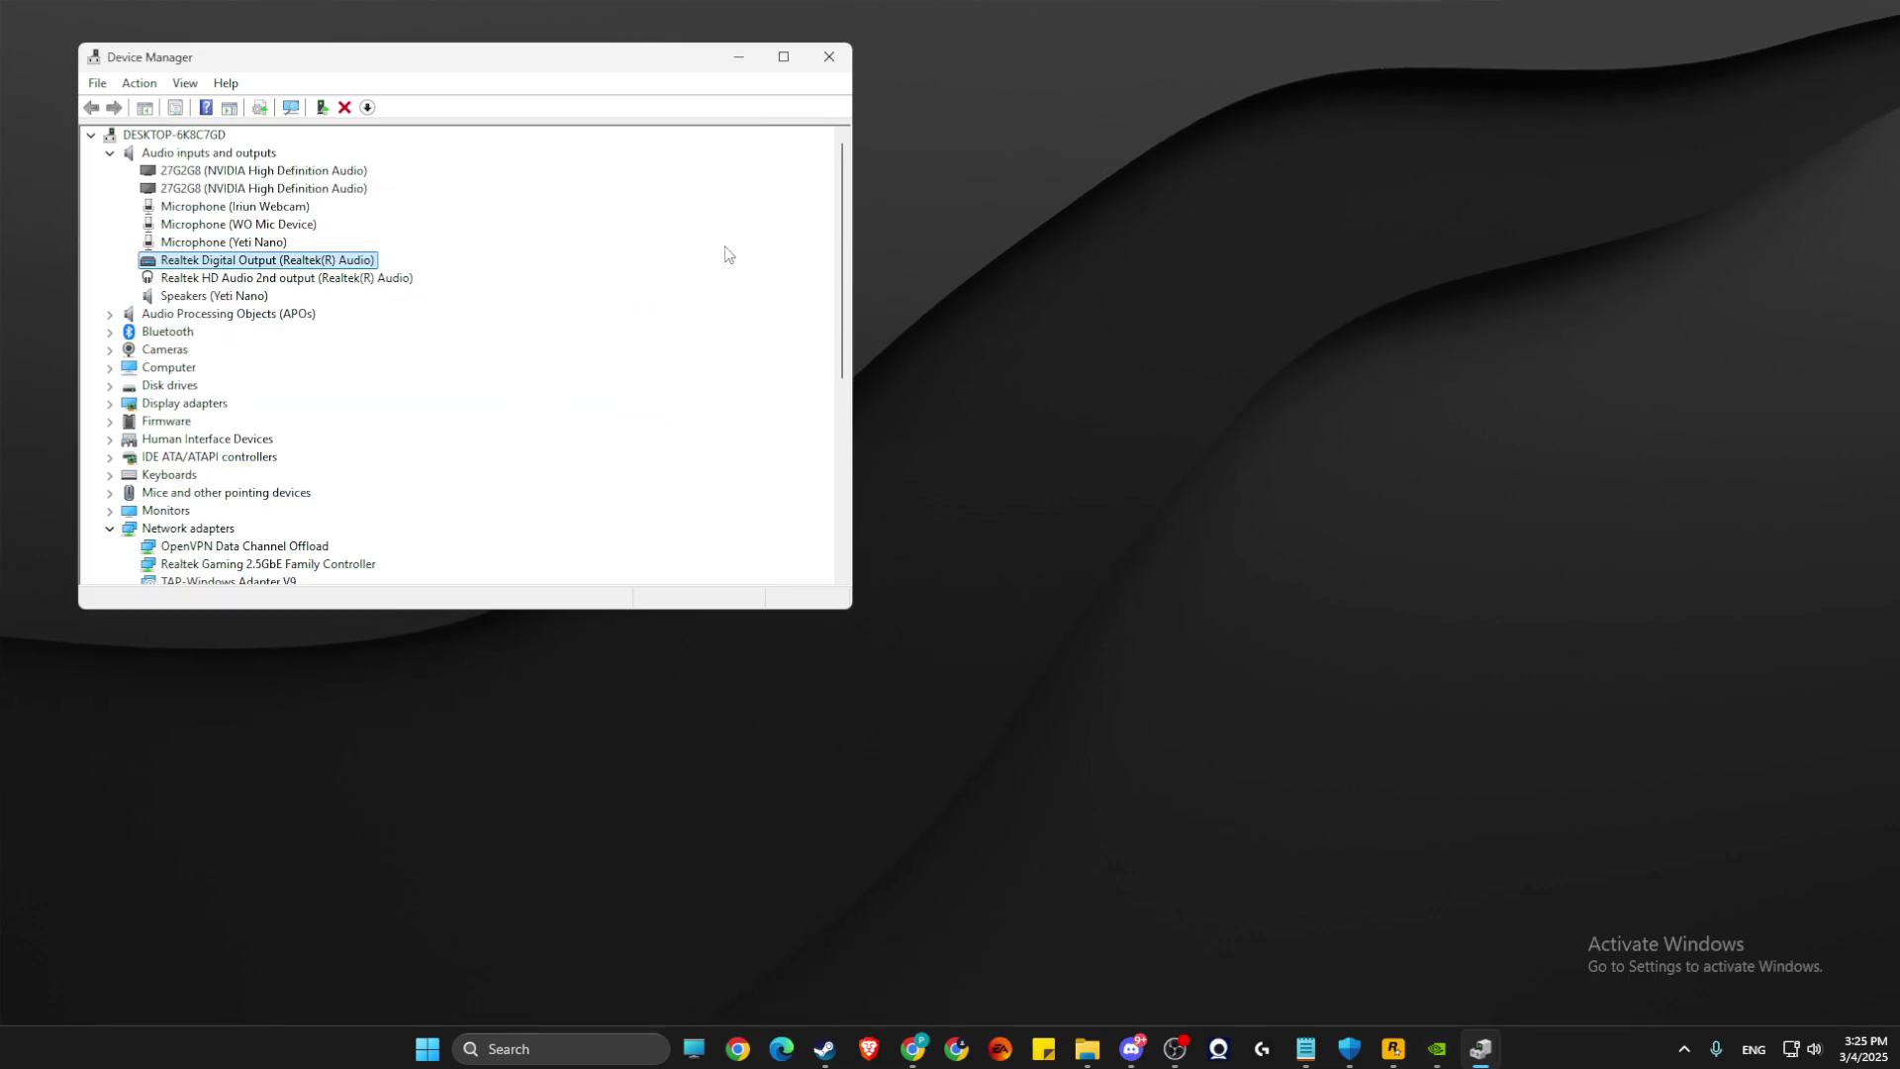
pyautogui.click(827, 58)
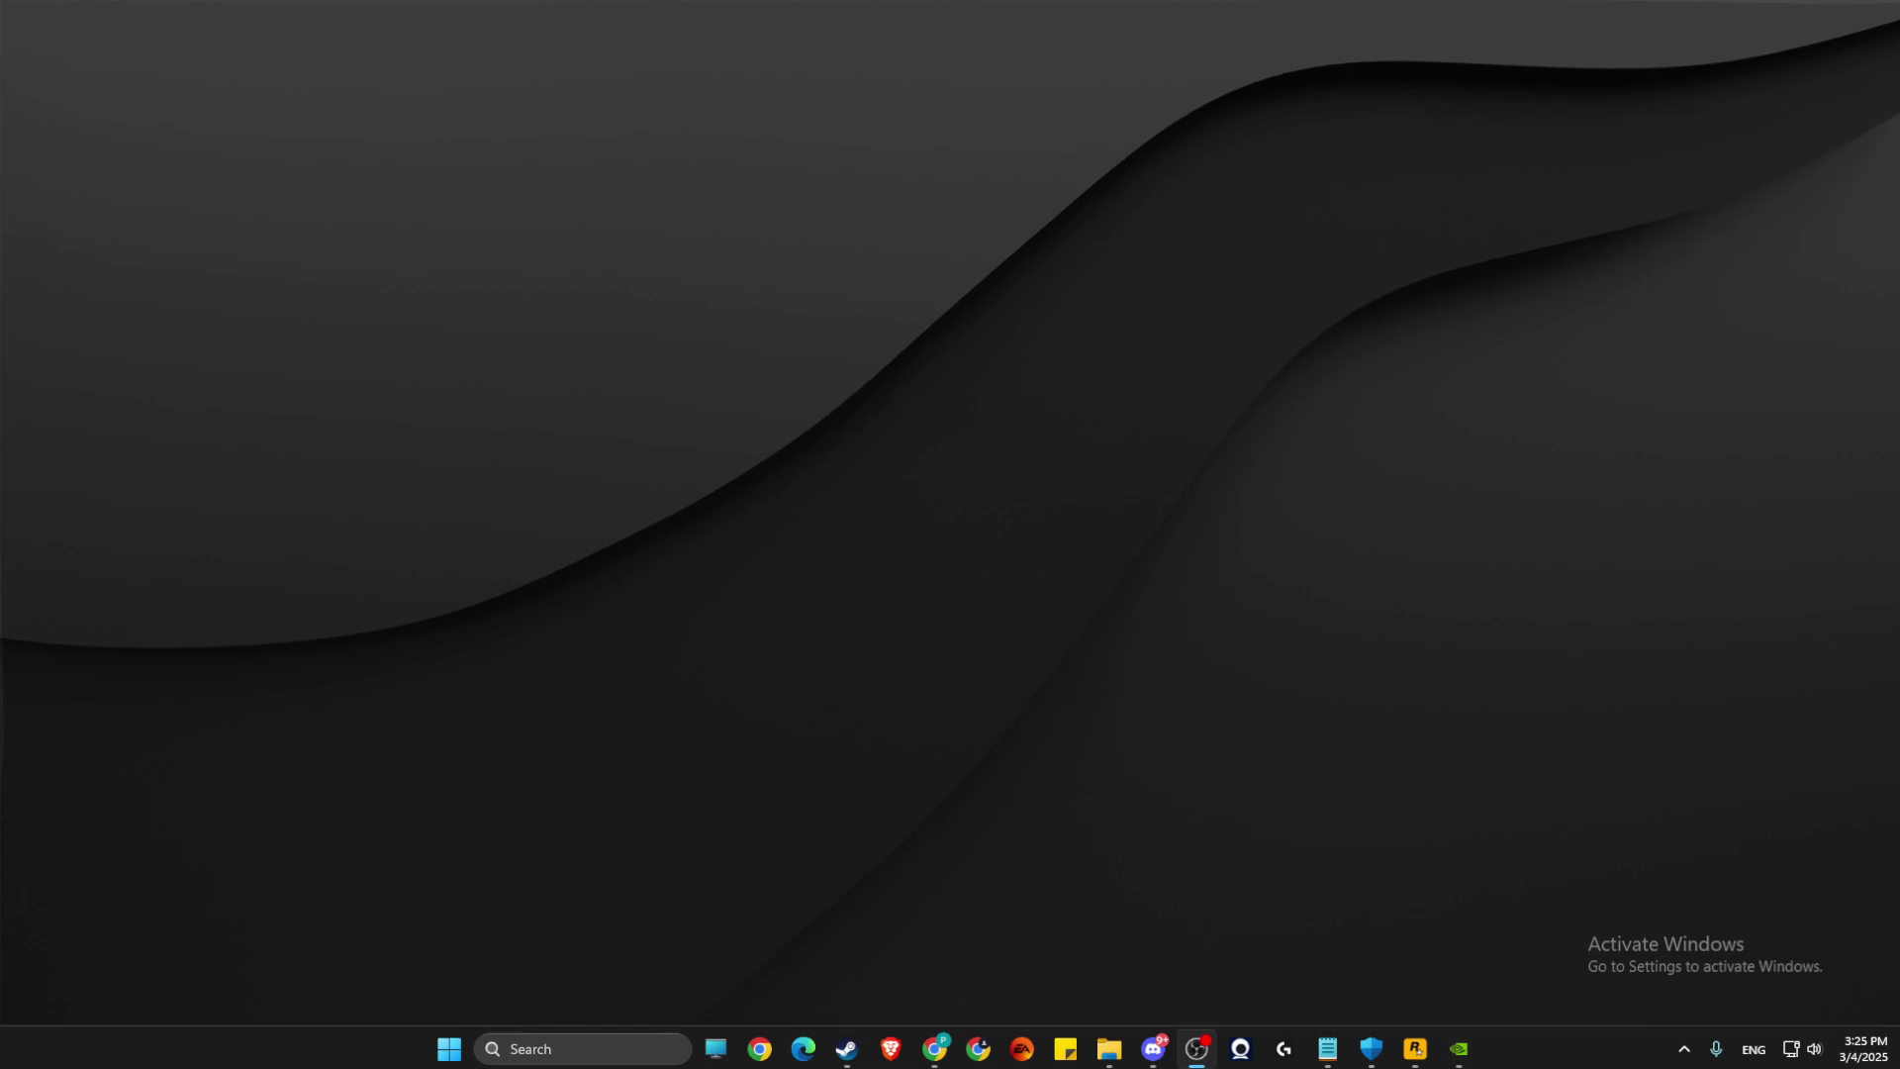
# - Go from Sound mixer options to System > Sound and open More sound settings
pyautogui.click(553, 1049)
pyautogui.write('sound')
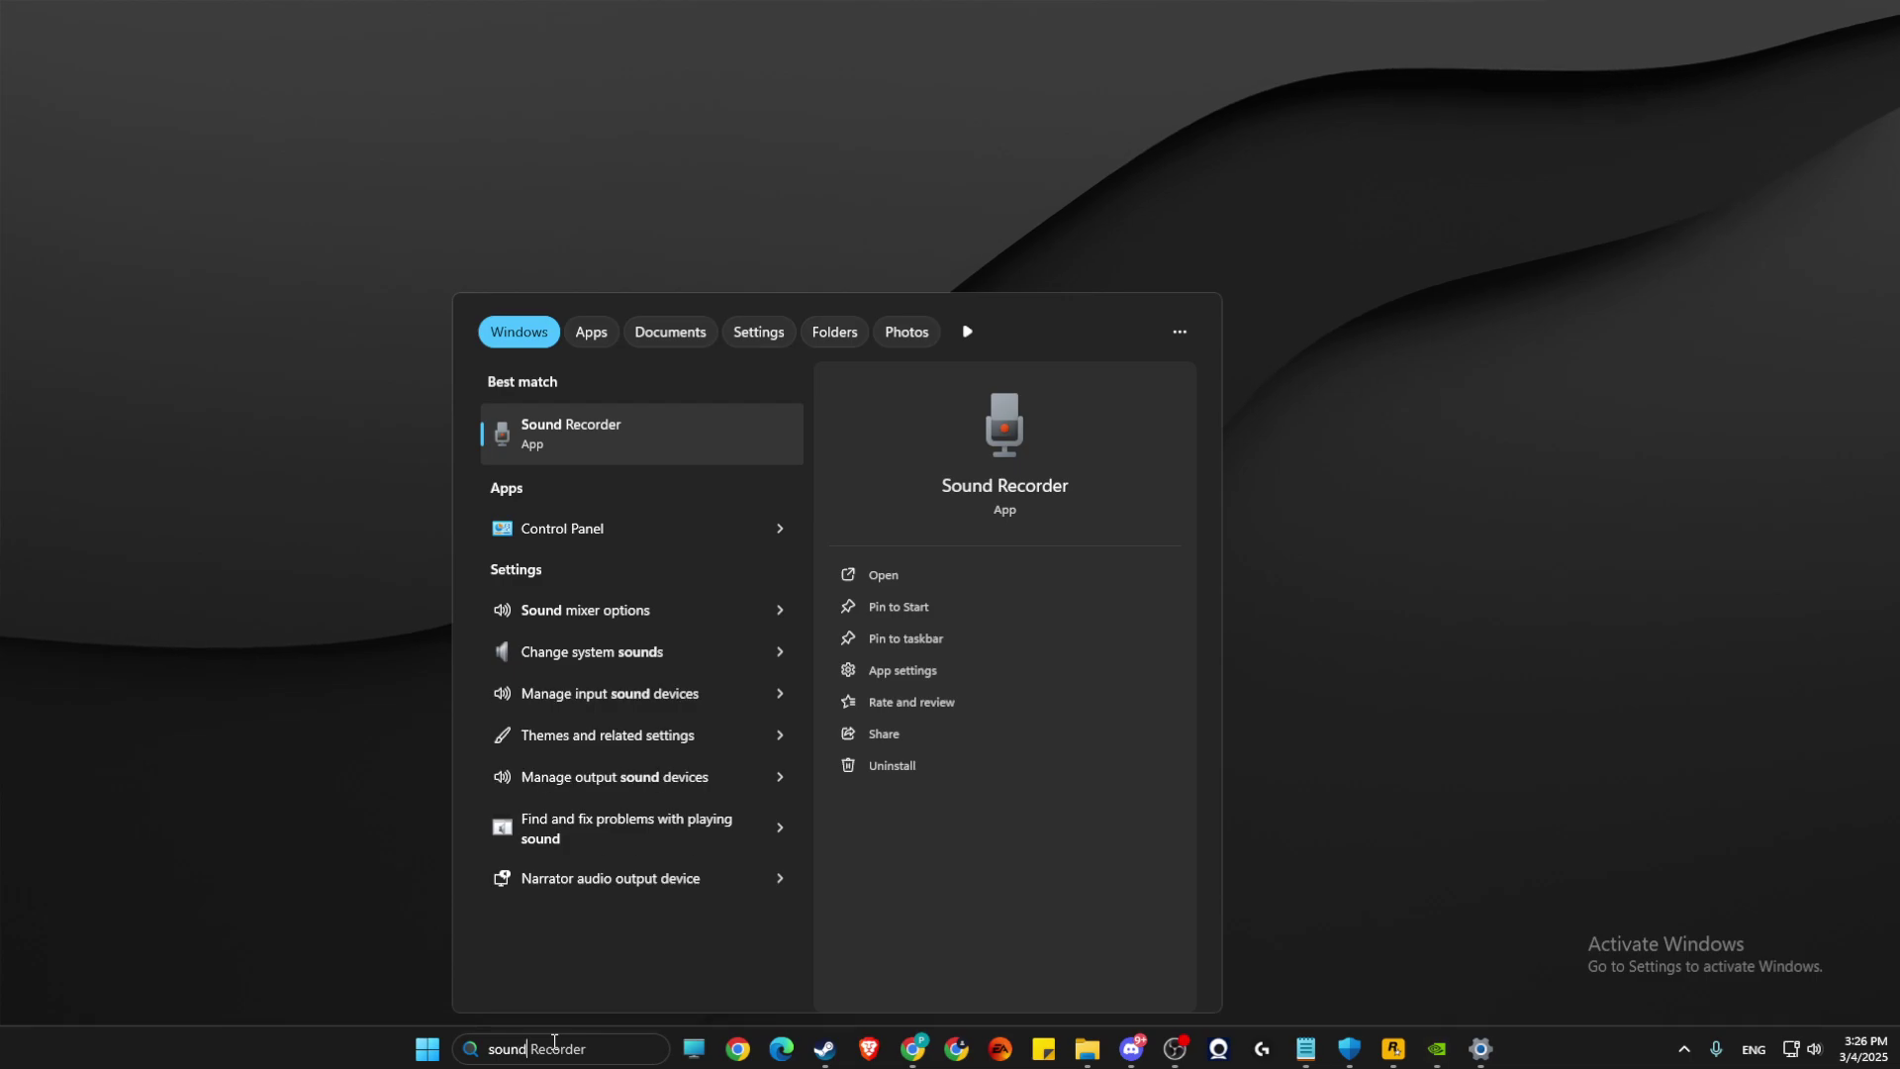
pyautogui.write(' settings')
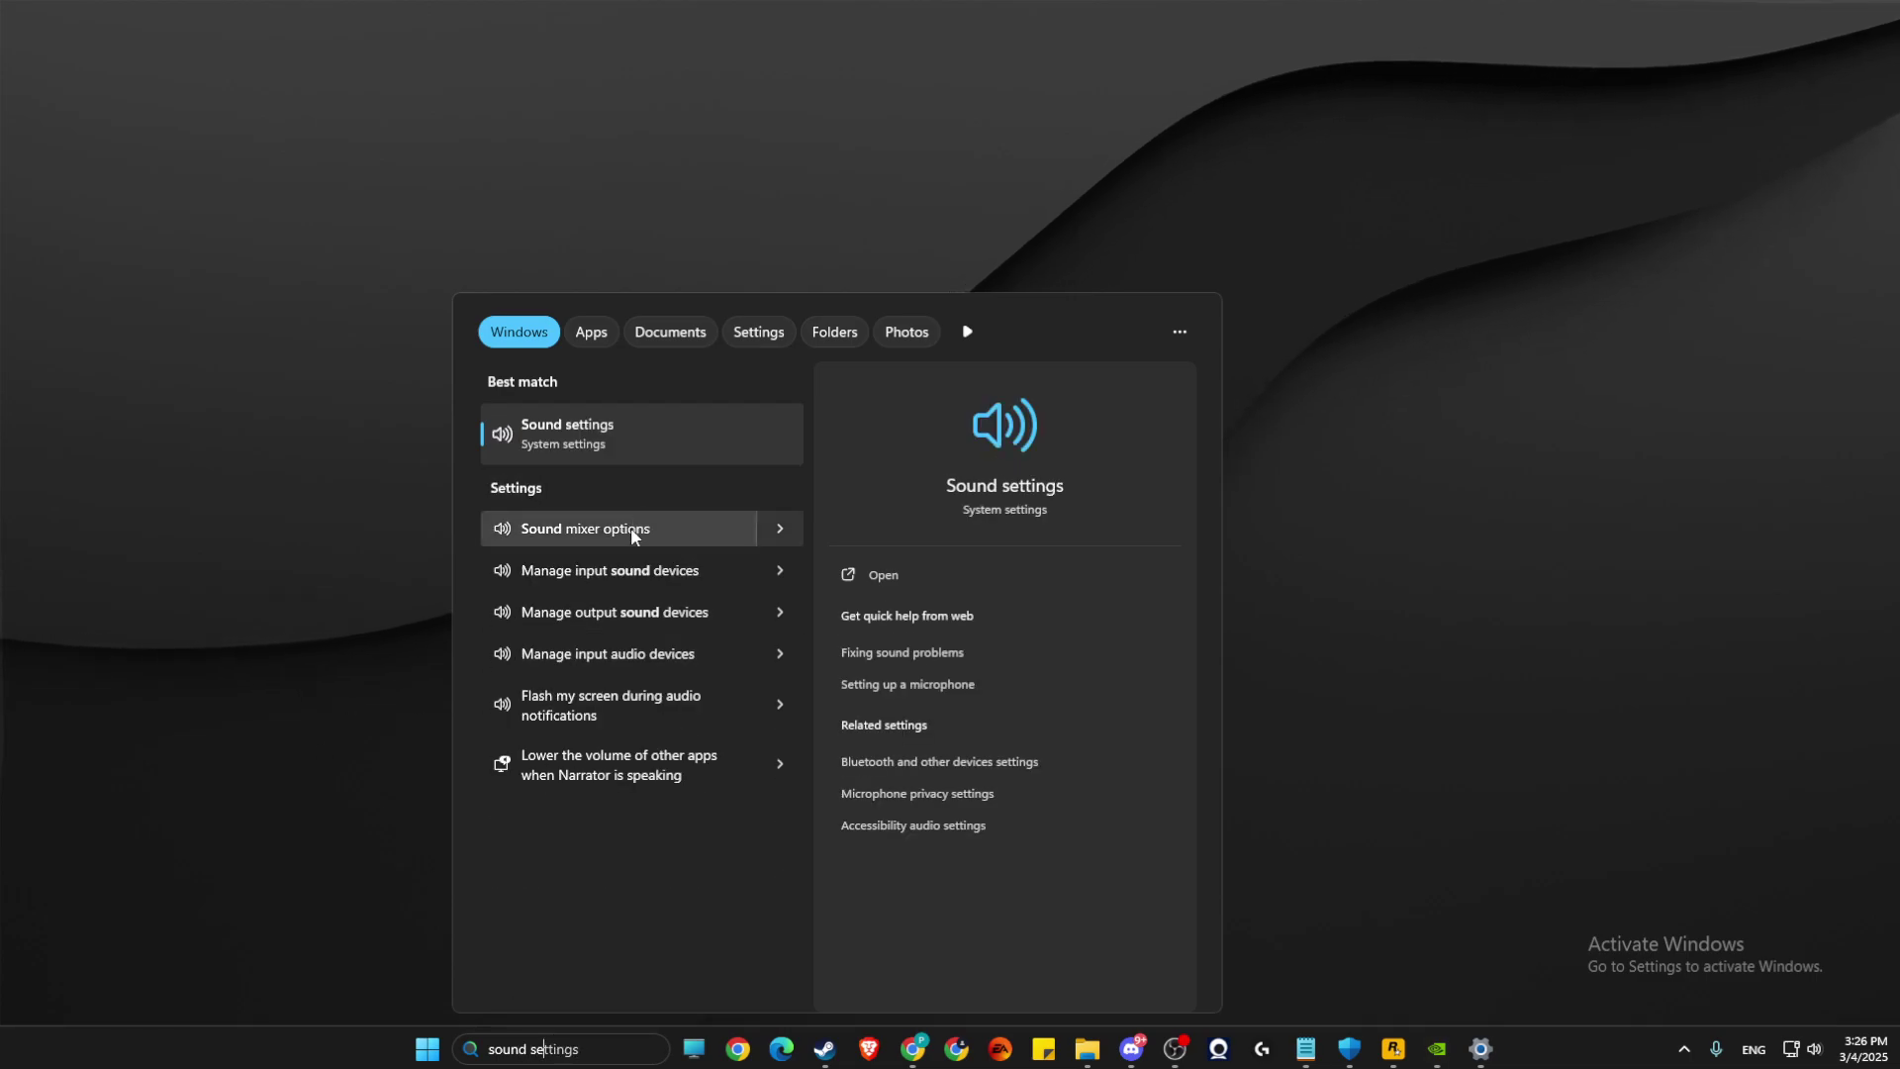
pyautogui.click(565, 518)
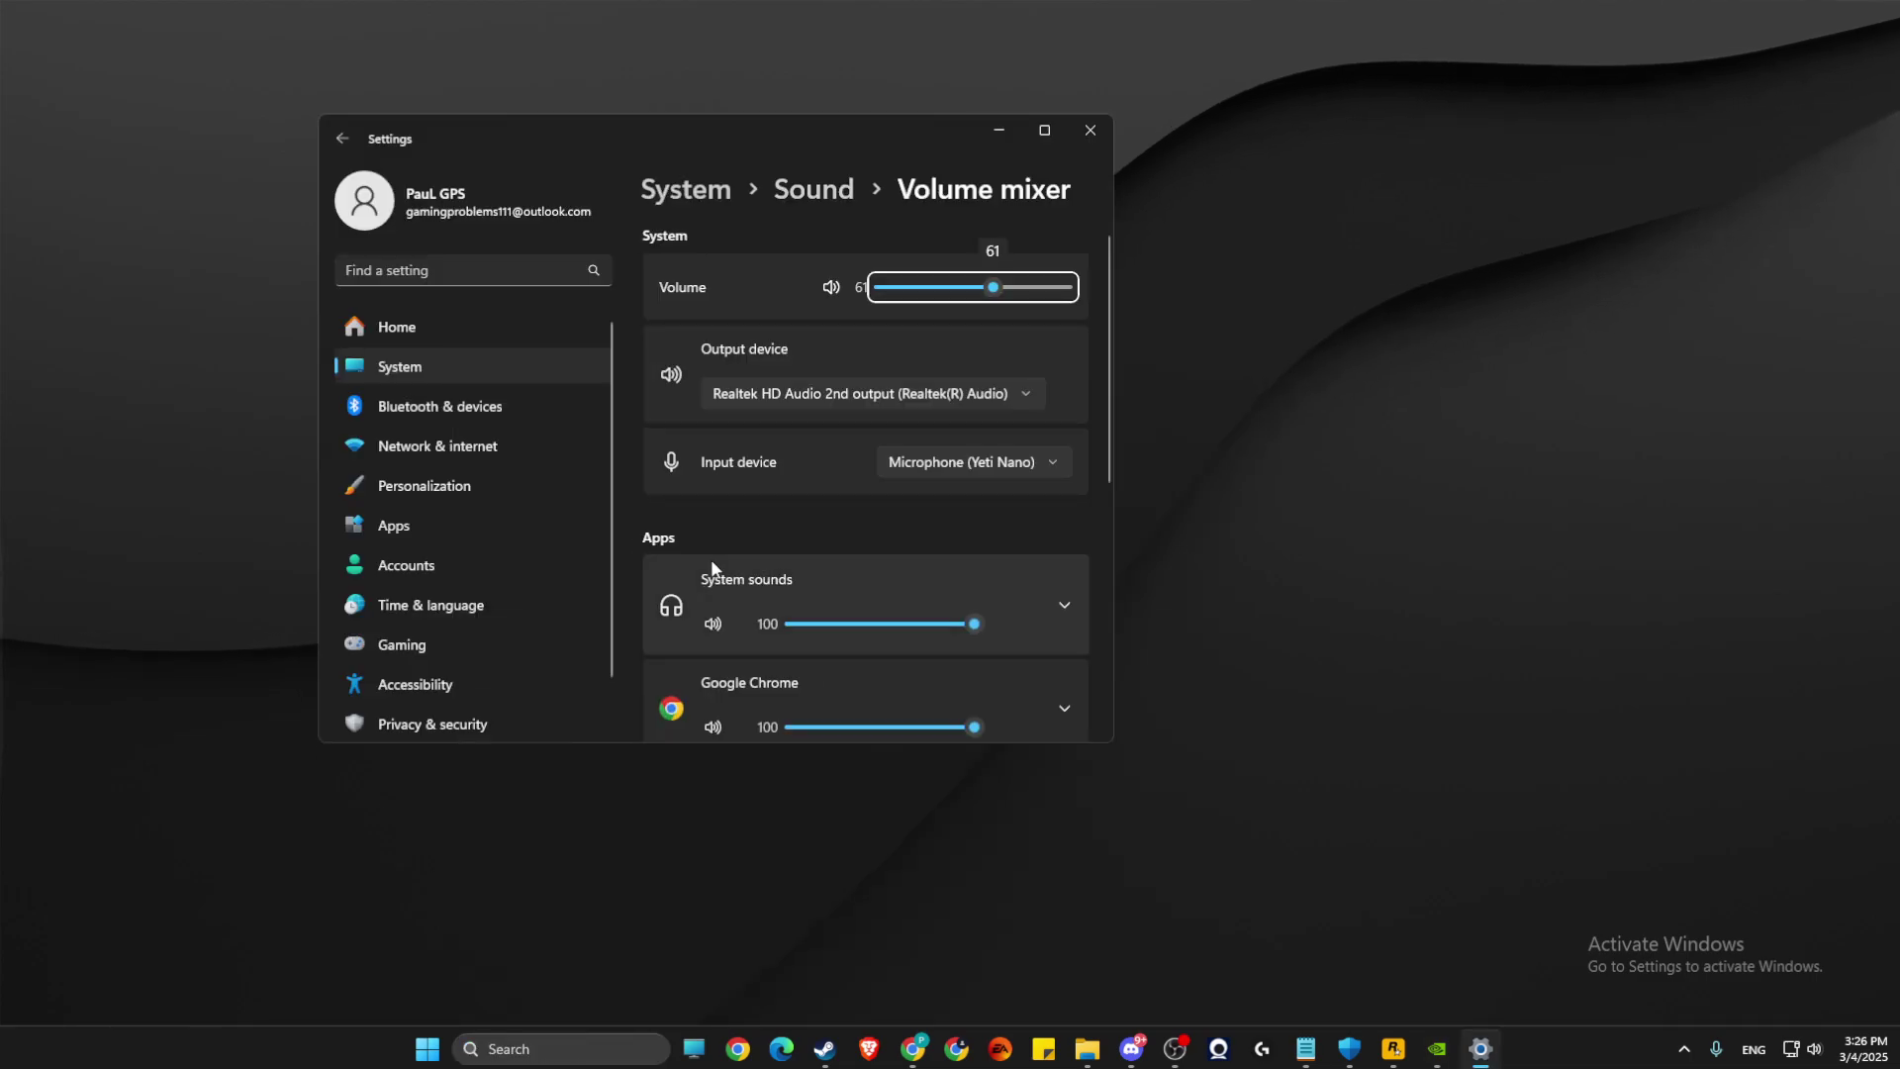
pyautogui.click(801, 190)
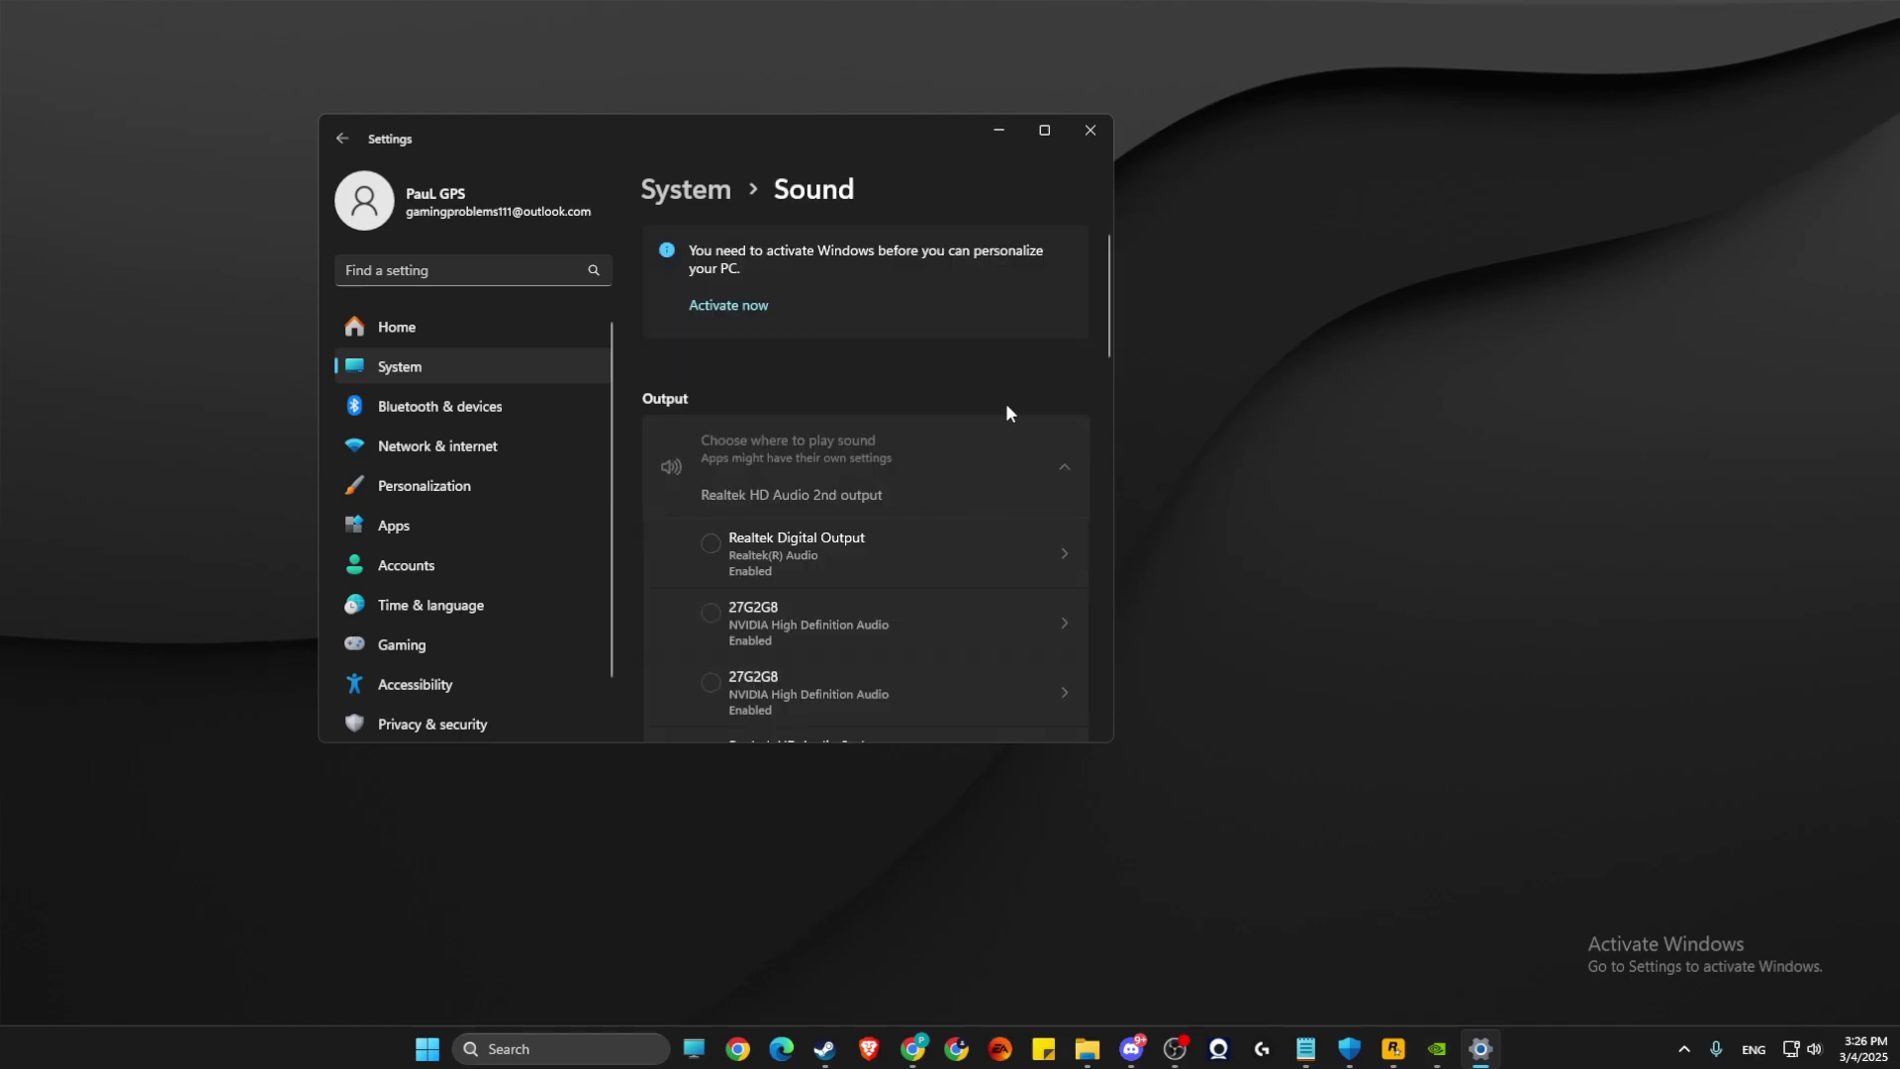
pyautogui.click(1043, 130)
pyautogui.scroll(-5, 1477, 584)
pyautogui.scroll(-1, 1129, 699)
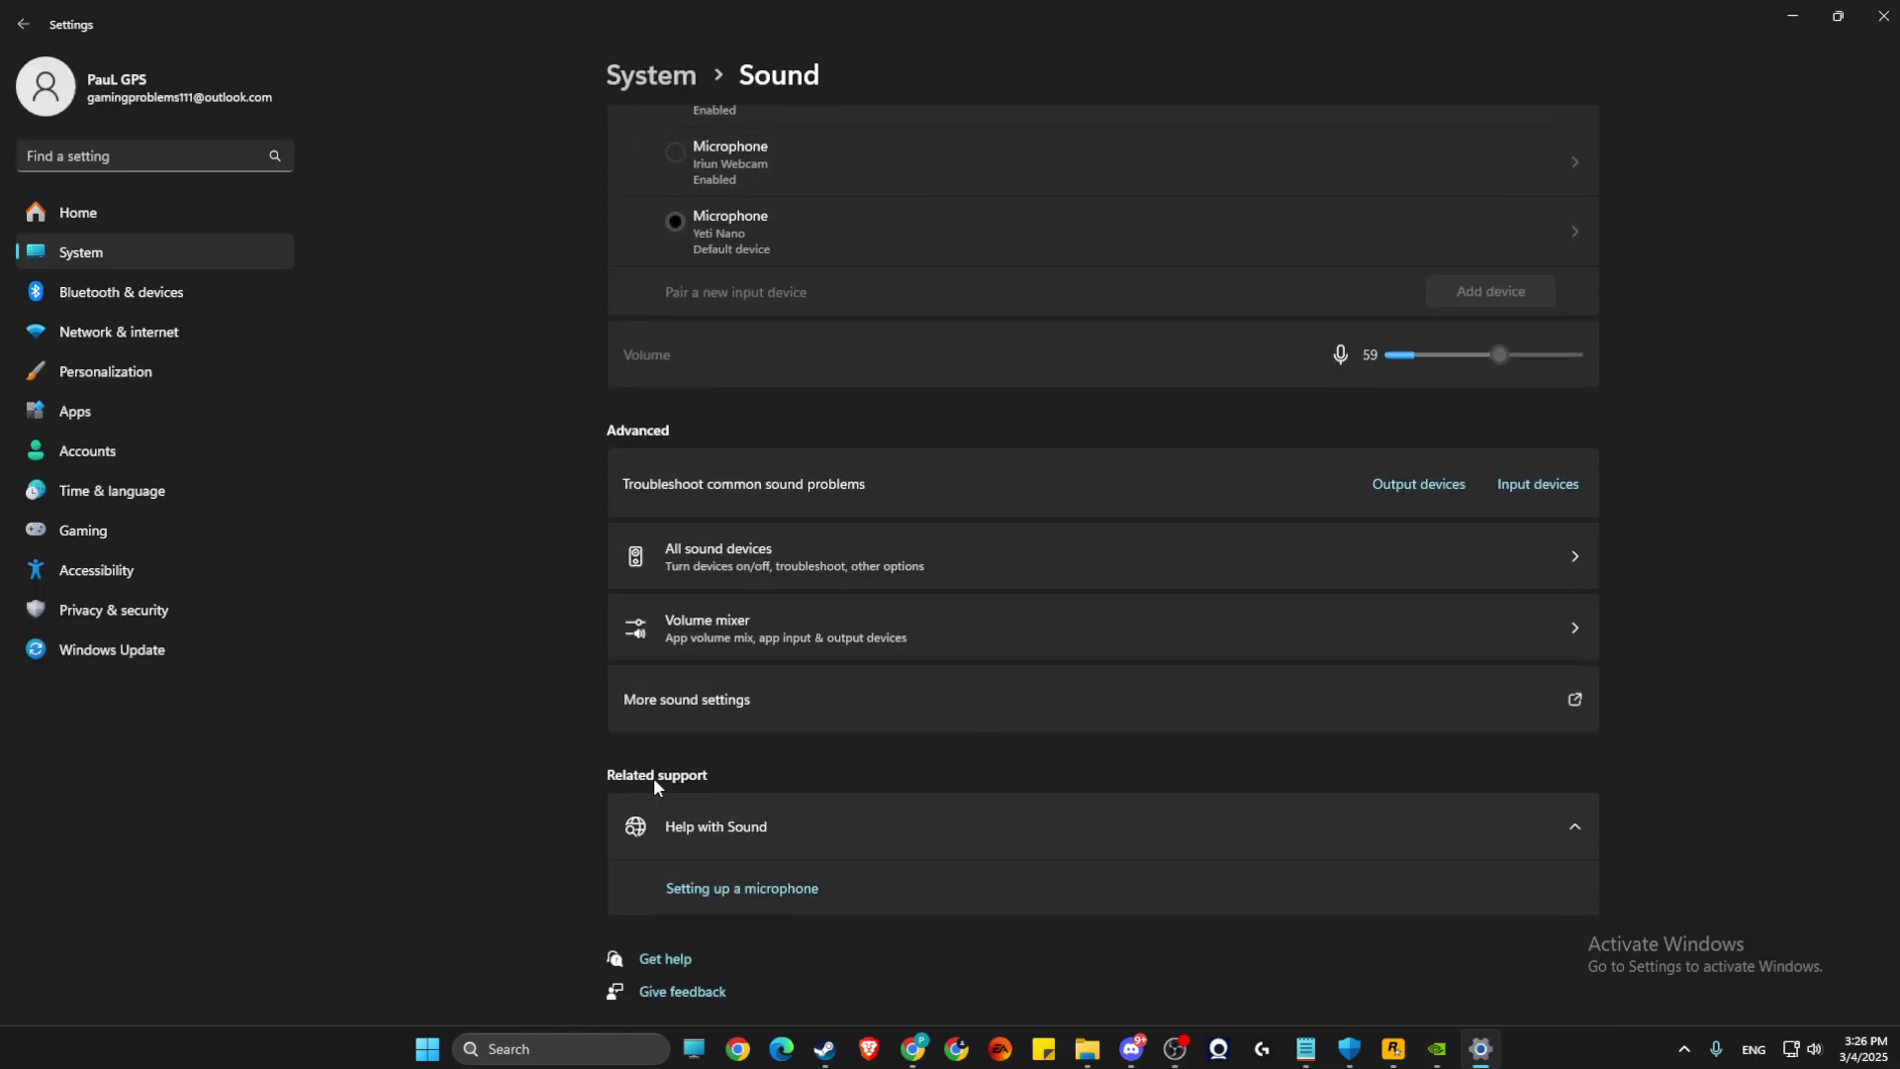
pyautogui.click(686, 711)
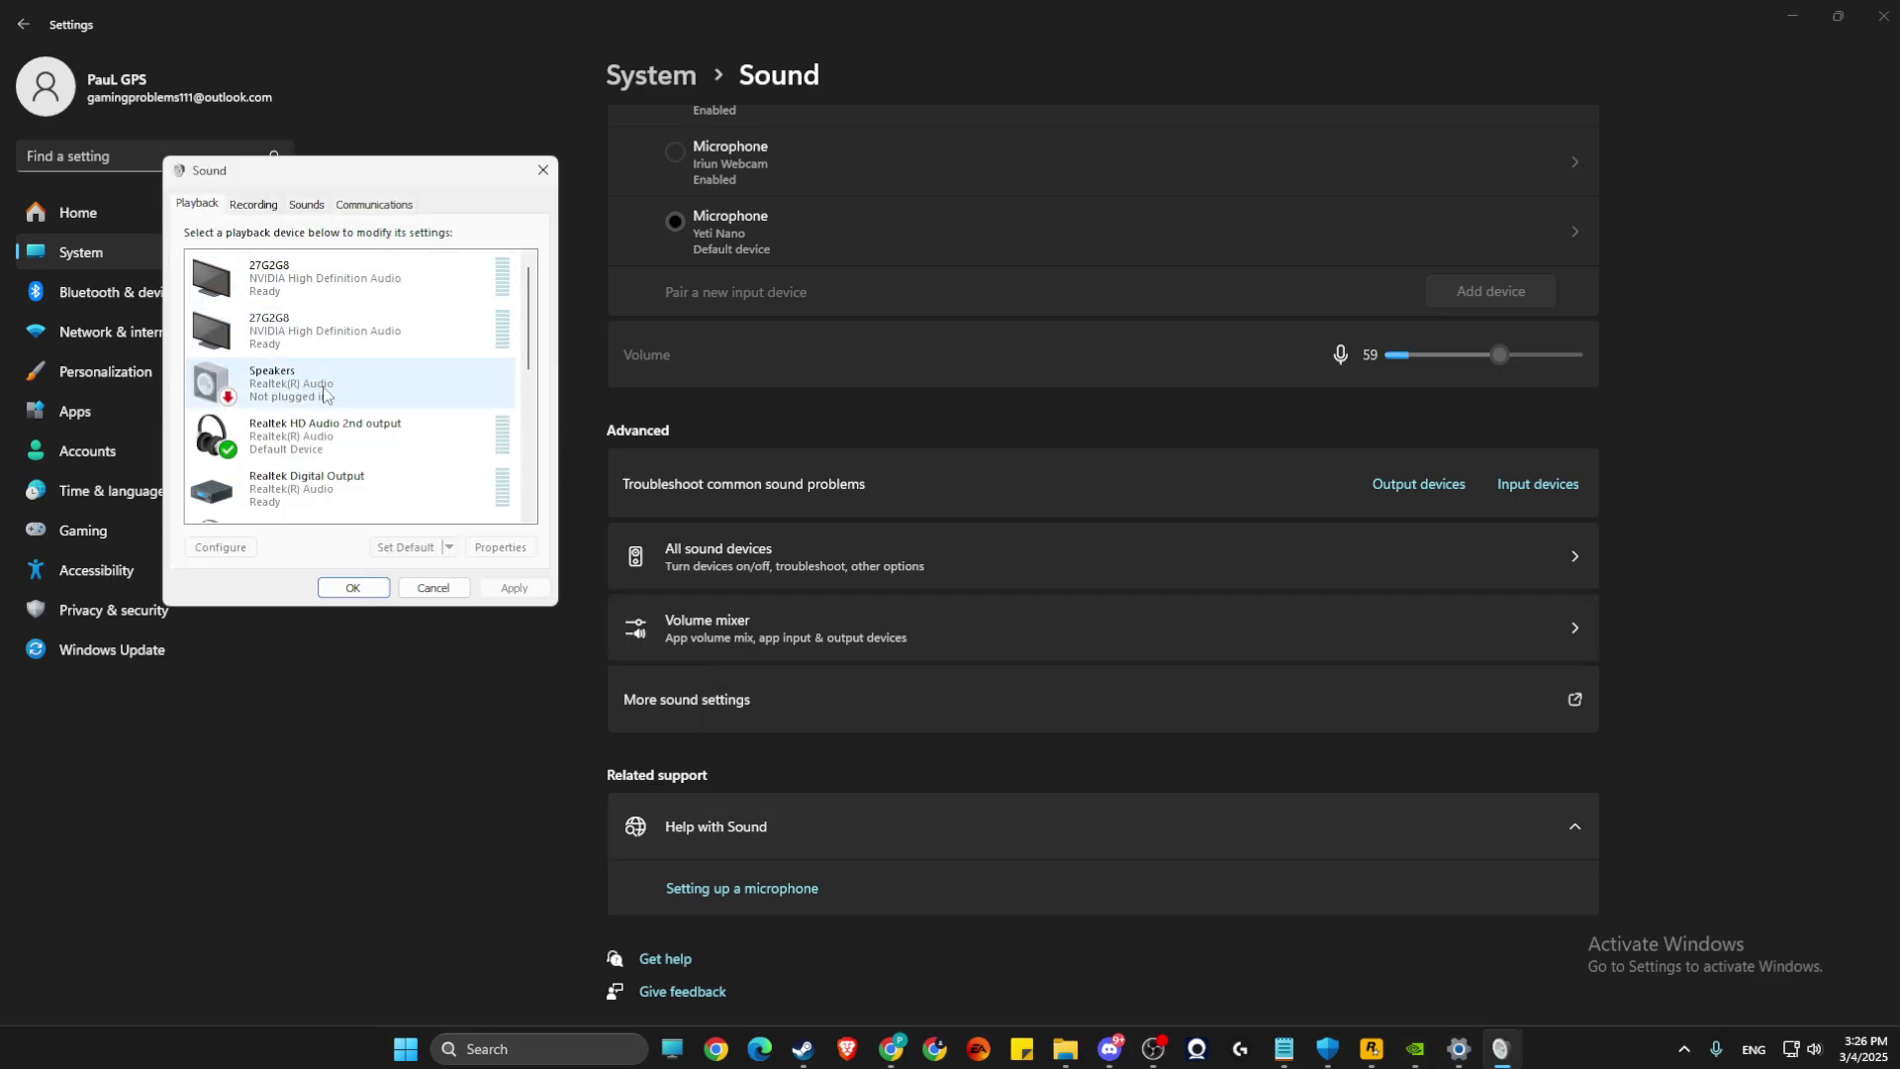
# - Leave audio enhancements unchecked in Realtek HD Audio 2nd output's Advanced properties and close both dialogs
pyautogui.click(297, 439)
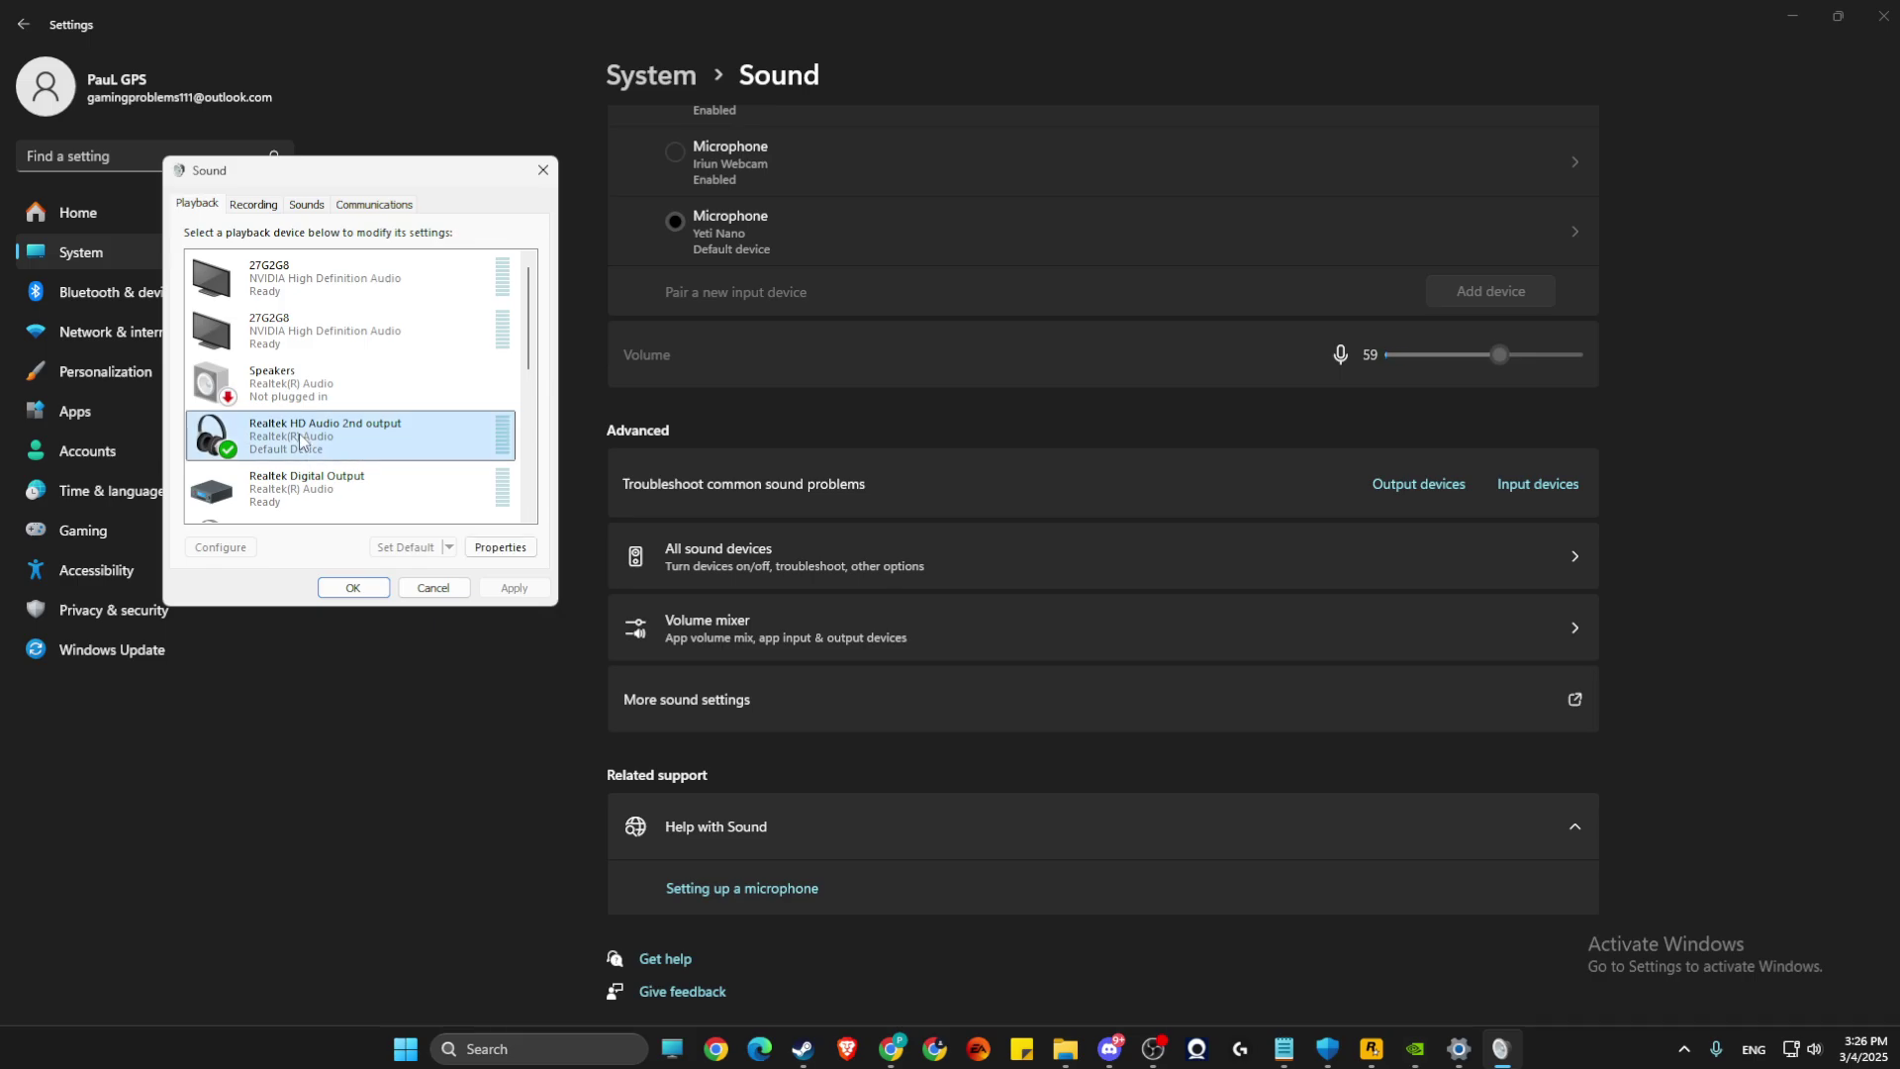
pyautogui.rightClick(297, 438)
pyautogui.click(339, 579)
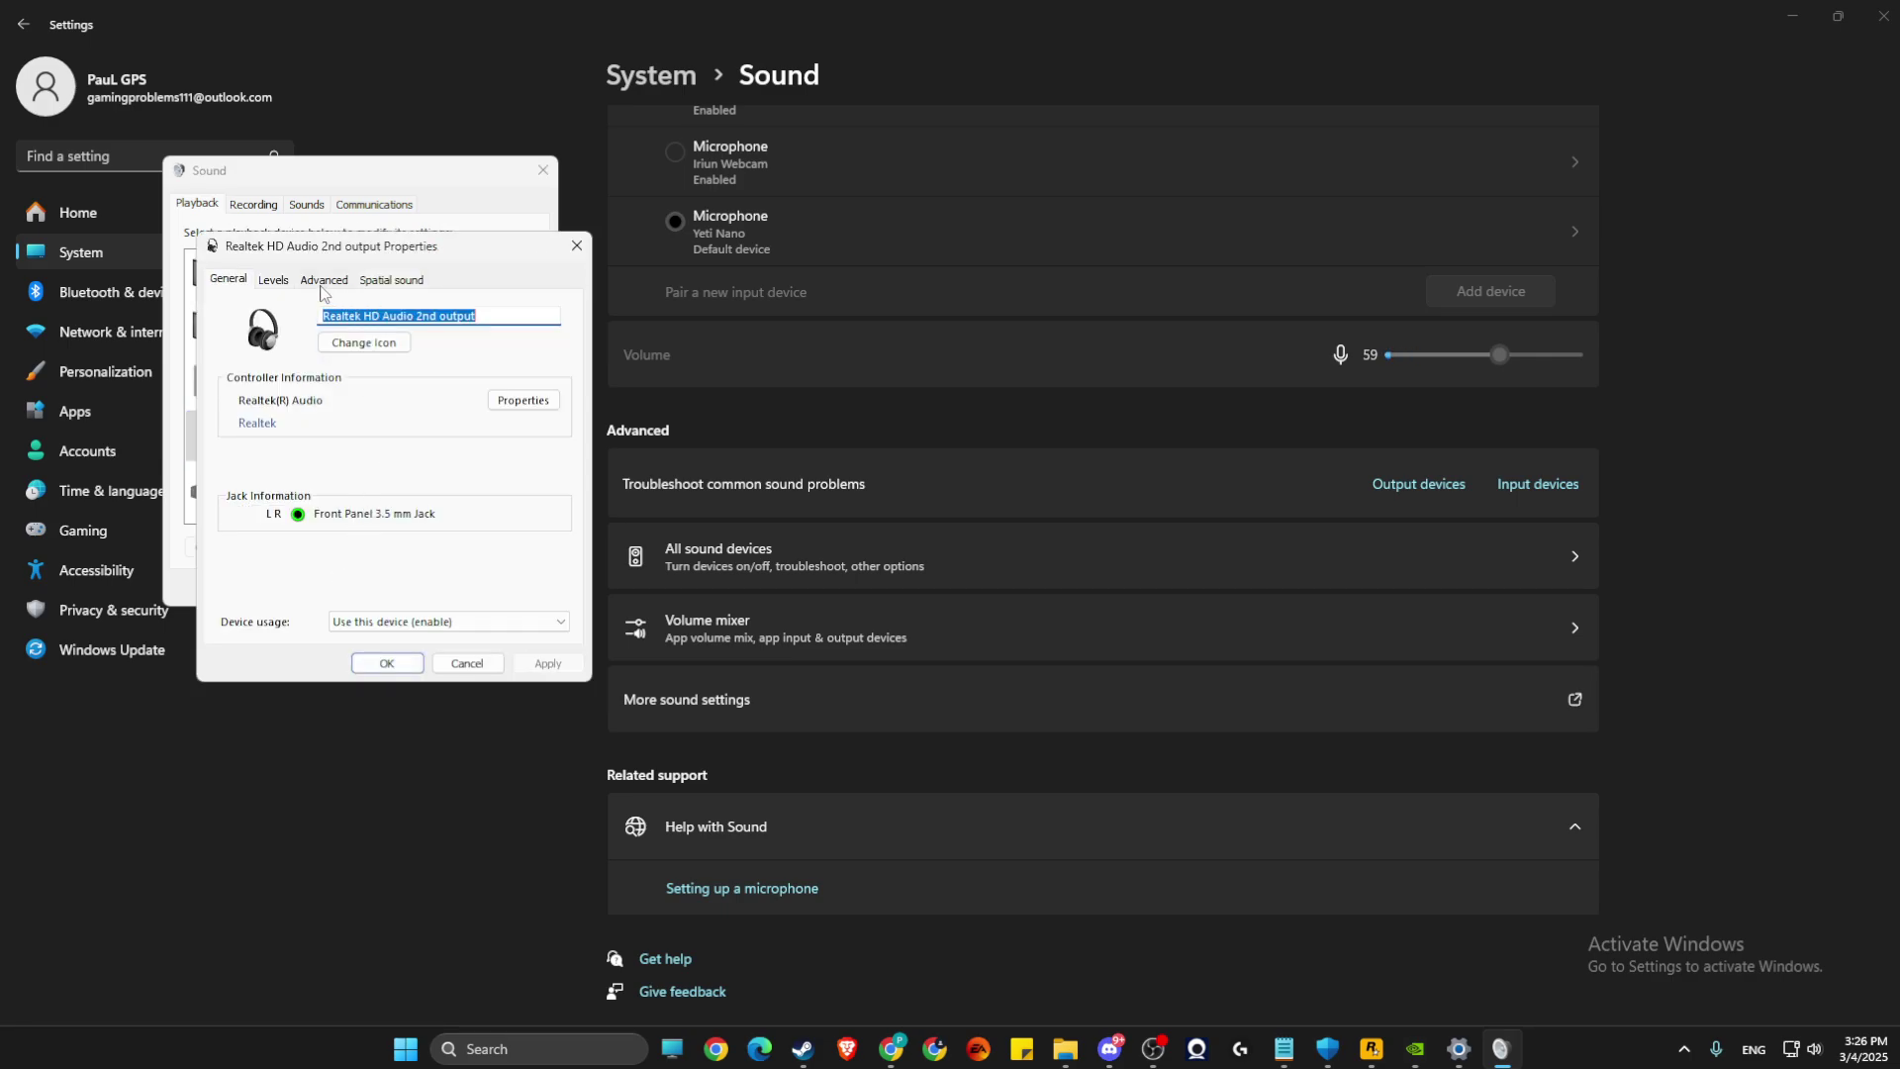
pyautogui.click(324, 279)
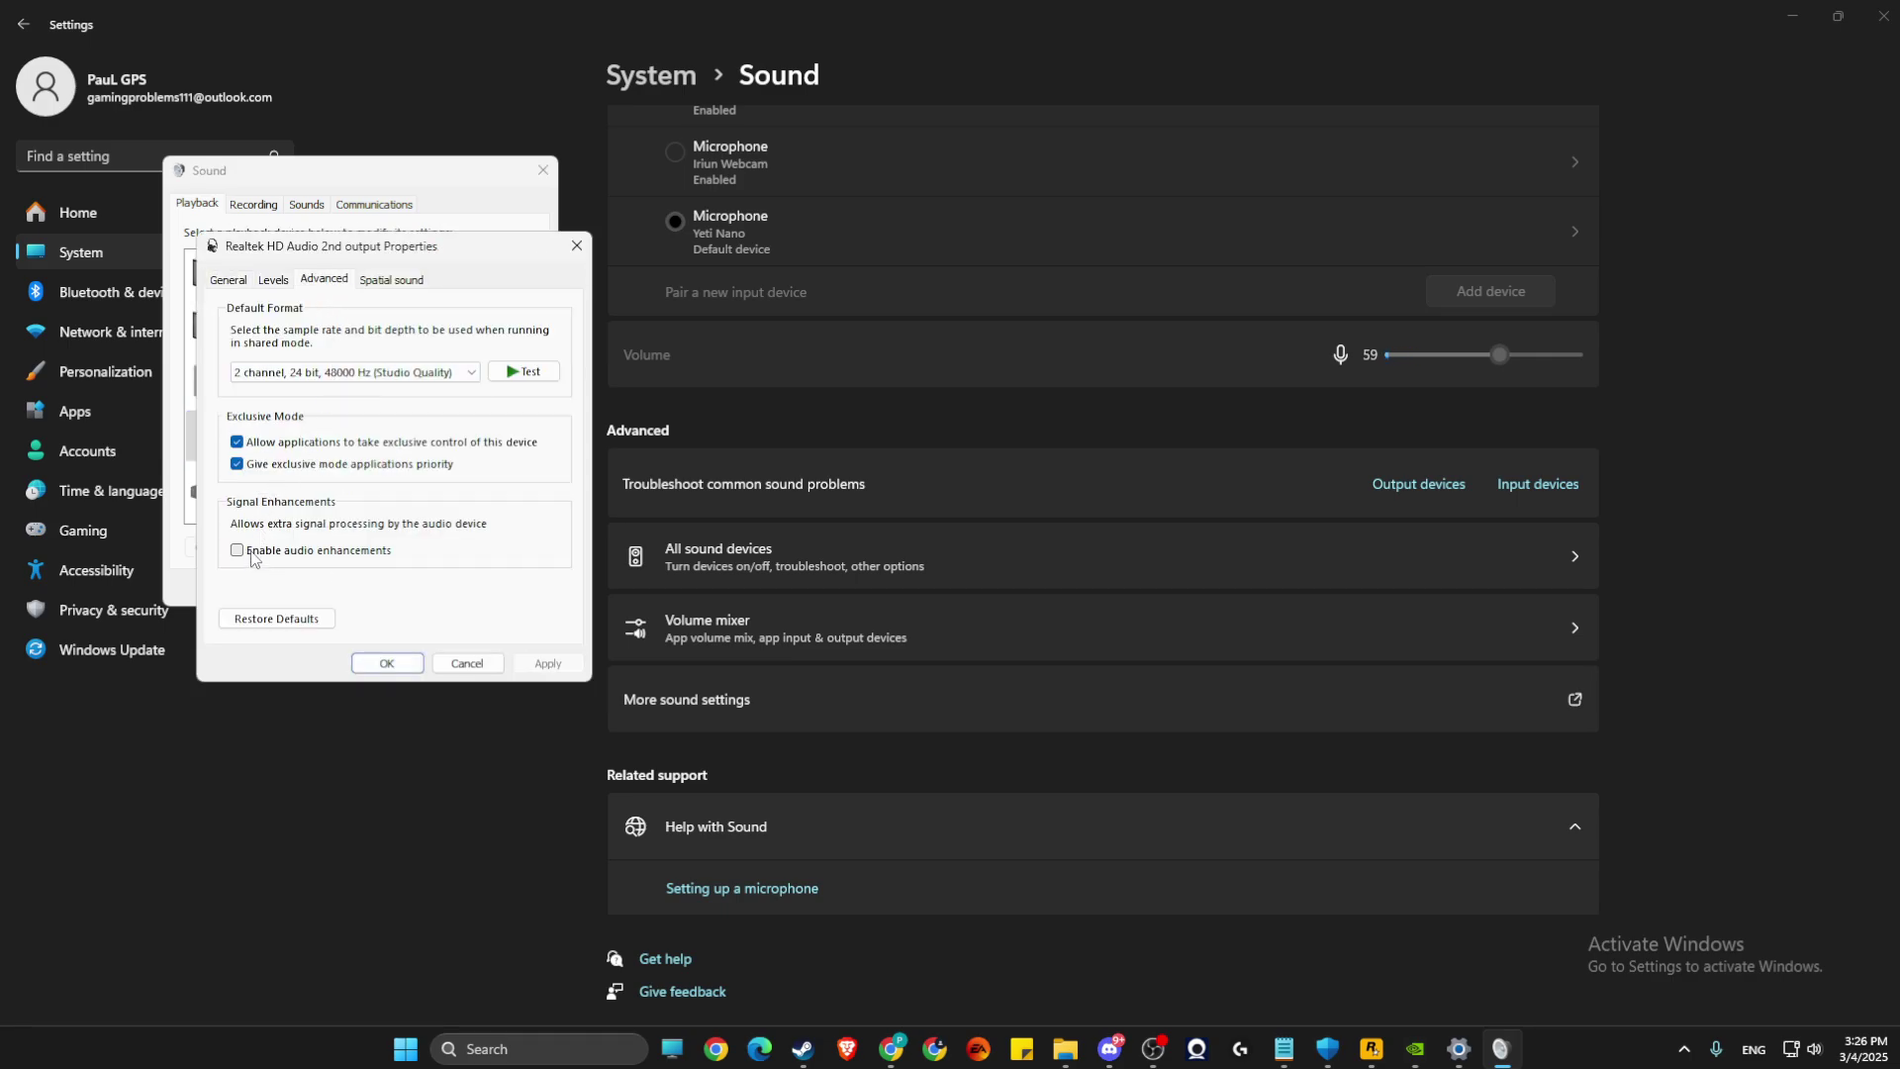
pyautogui.click(480, 665)
pyautogui.click(437, 591)
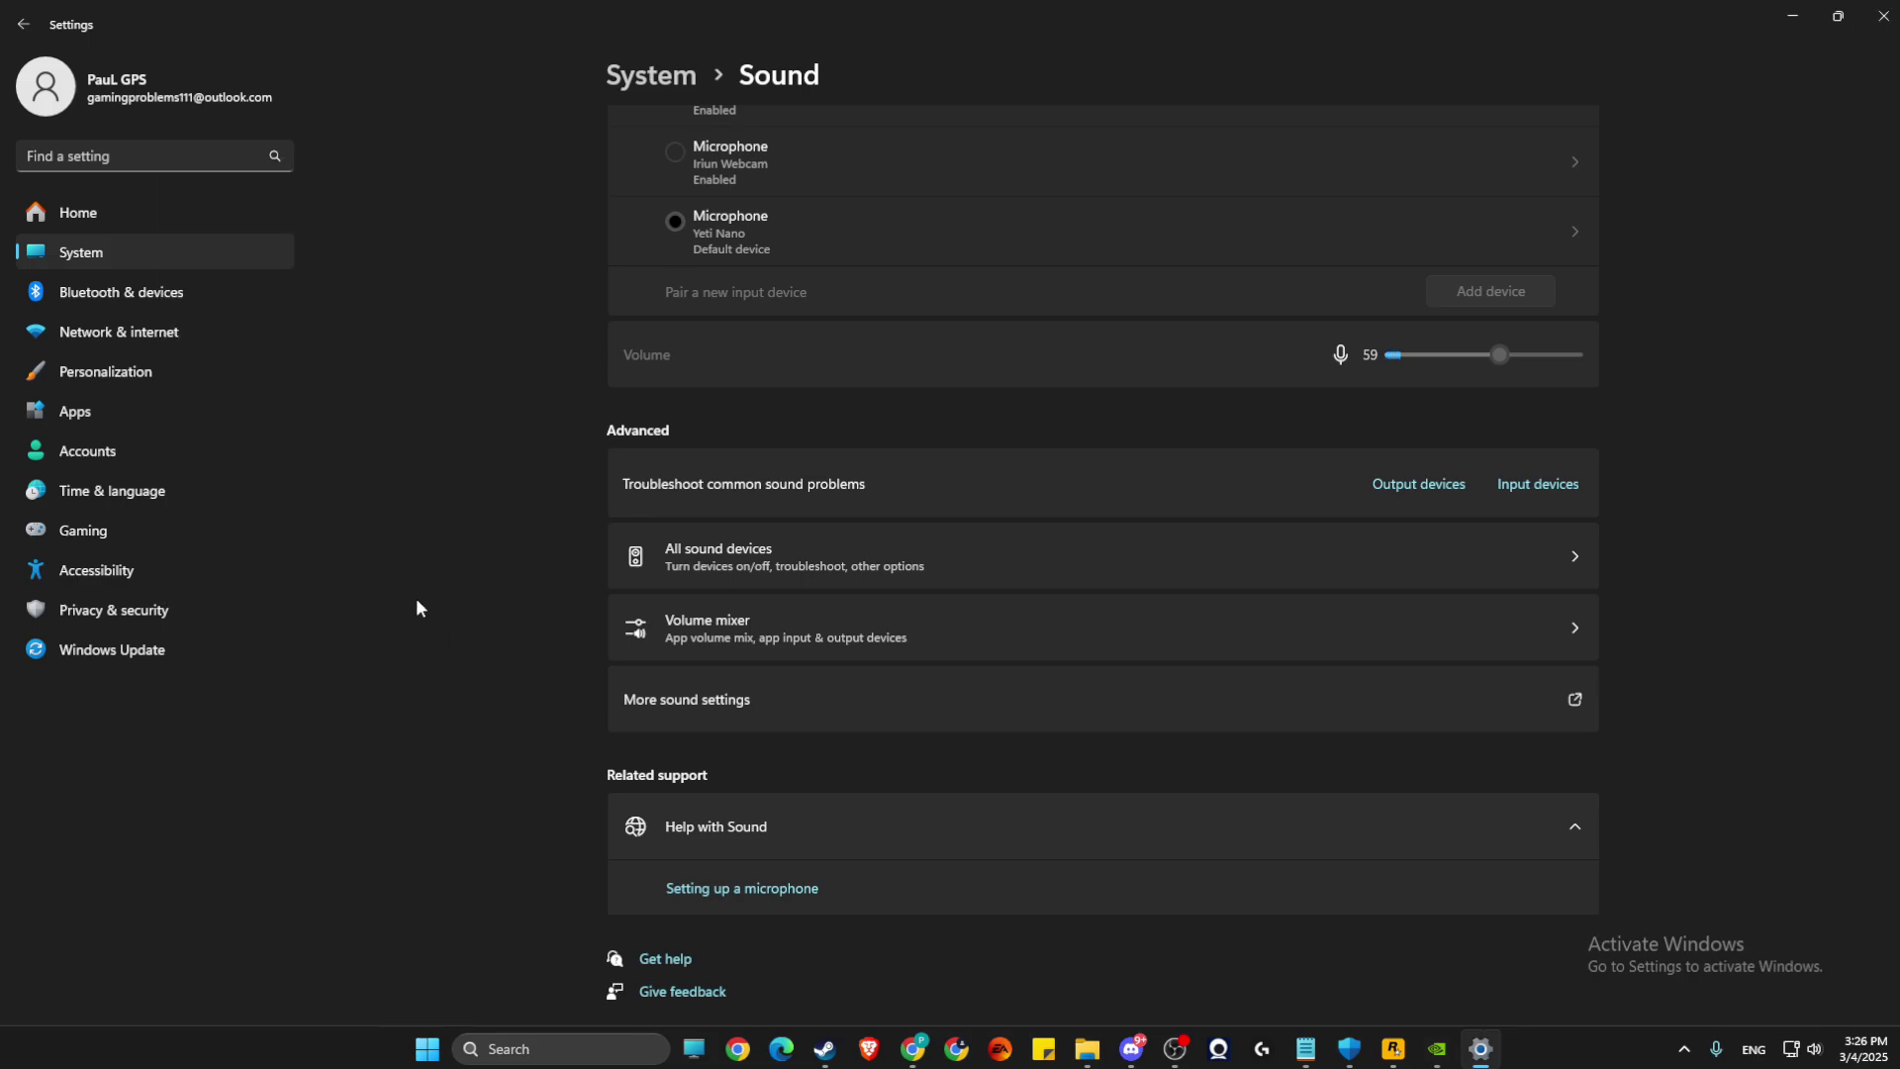
# - Minimize Settings and run Rockstar Games Launcher as administrator from Windows search
pyautogui.click(1791, 18)
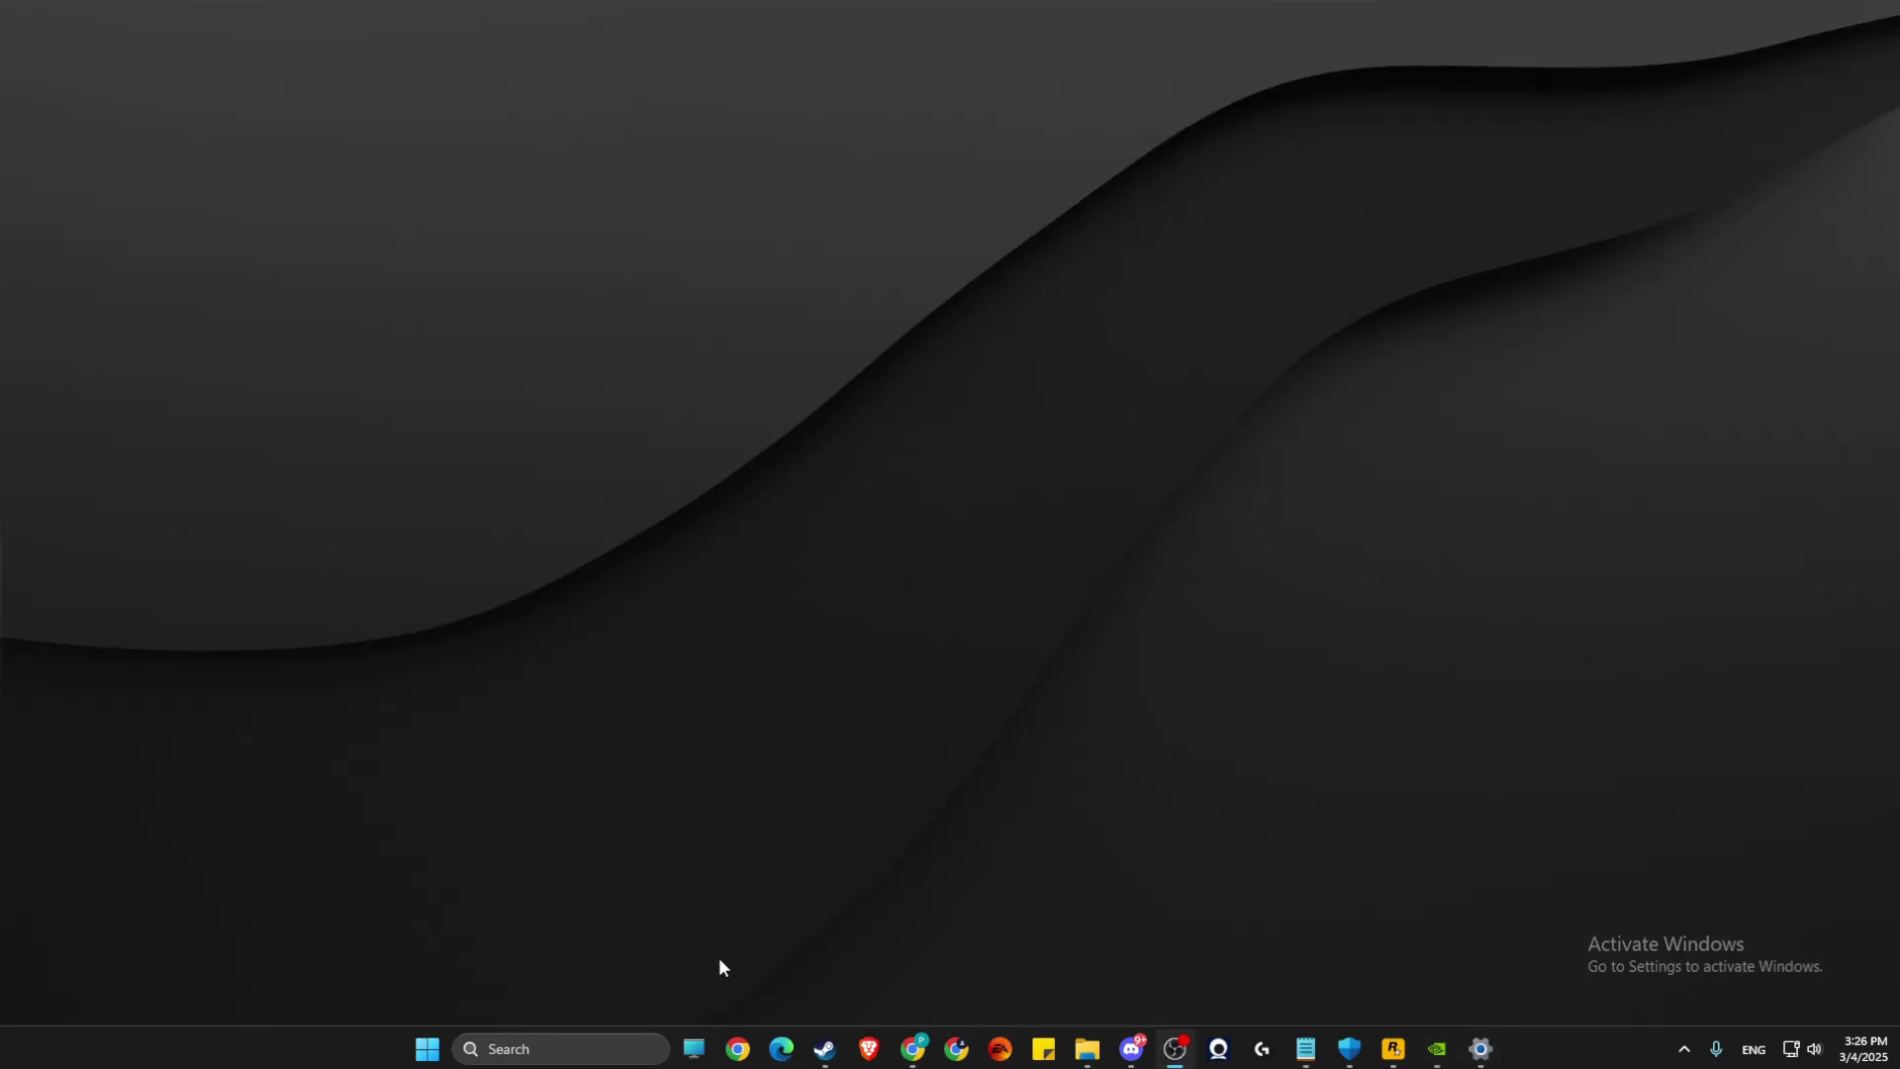
pyautogui.click(548, 1050)
pyautogui.write('rockstar Games Launcher')
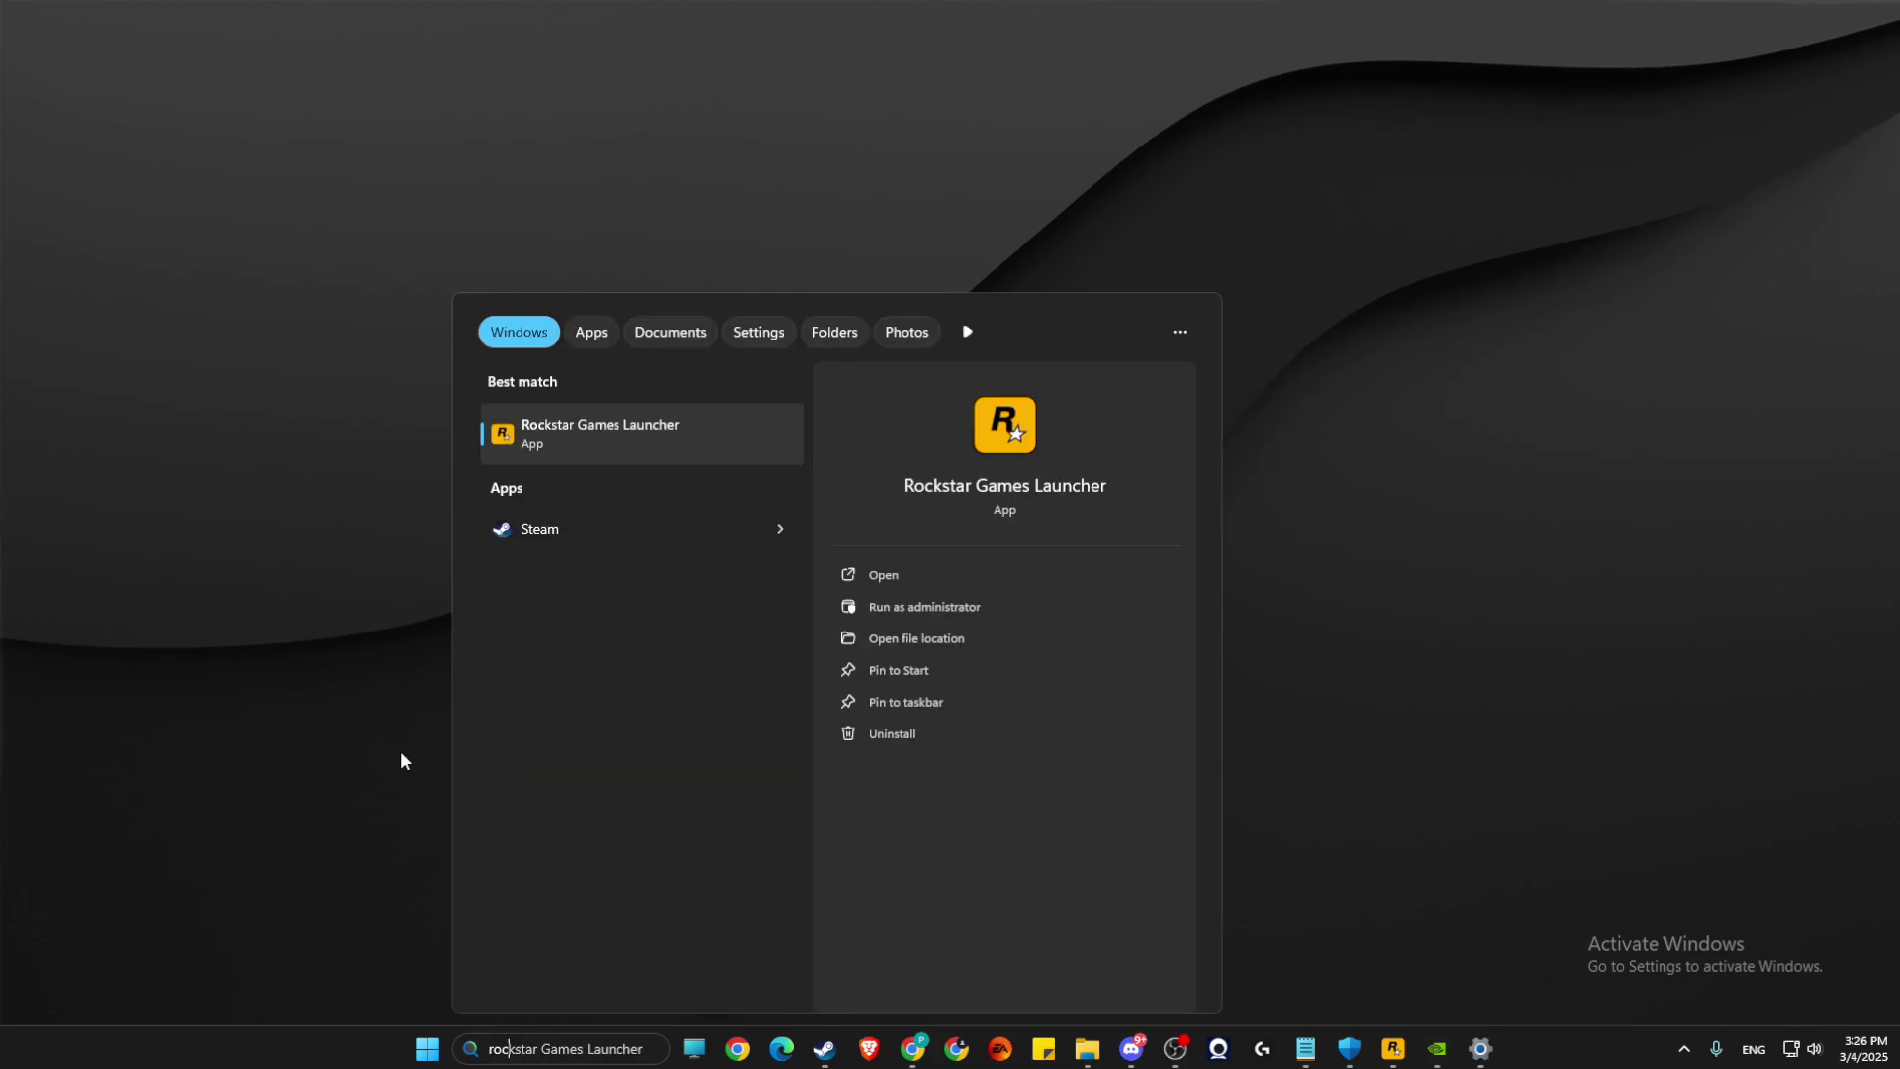
pyautogui.rightClick(603, 443)
pyautogui.click(610, 452)
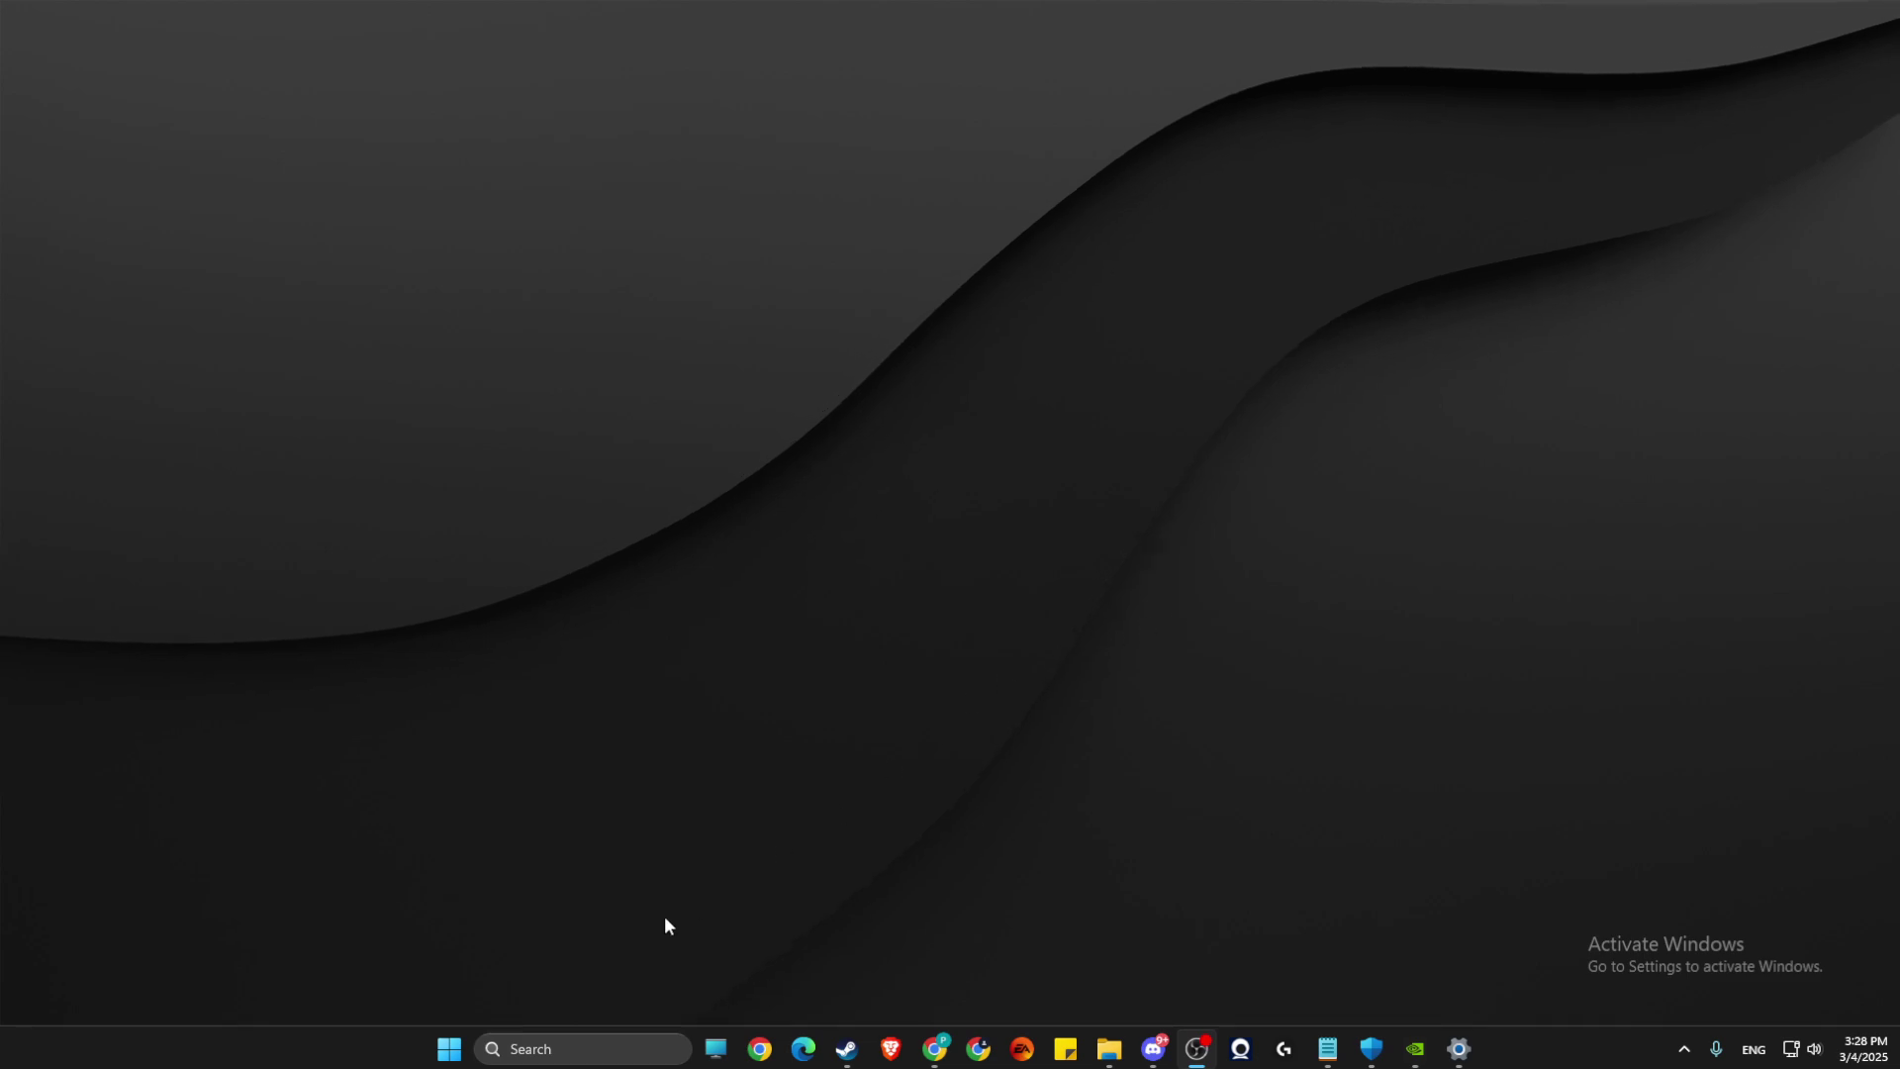
# - Switch Real-time protection off under Windows Security's Virus & threat protection settings and dismiss the warning
pyautogui.click(592, 1049)
pyautogui.write('windows security')
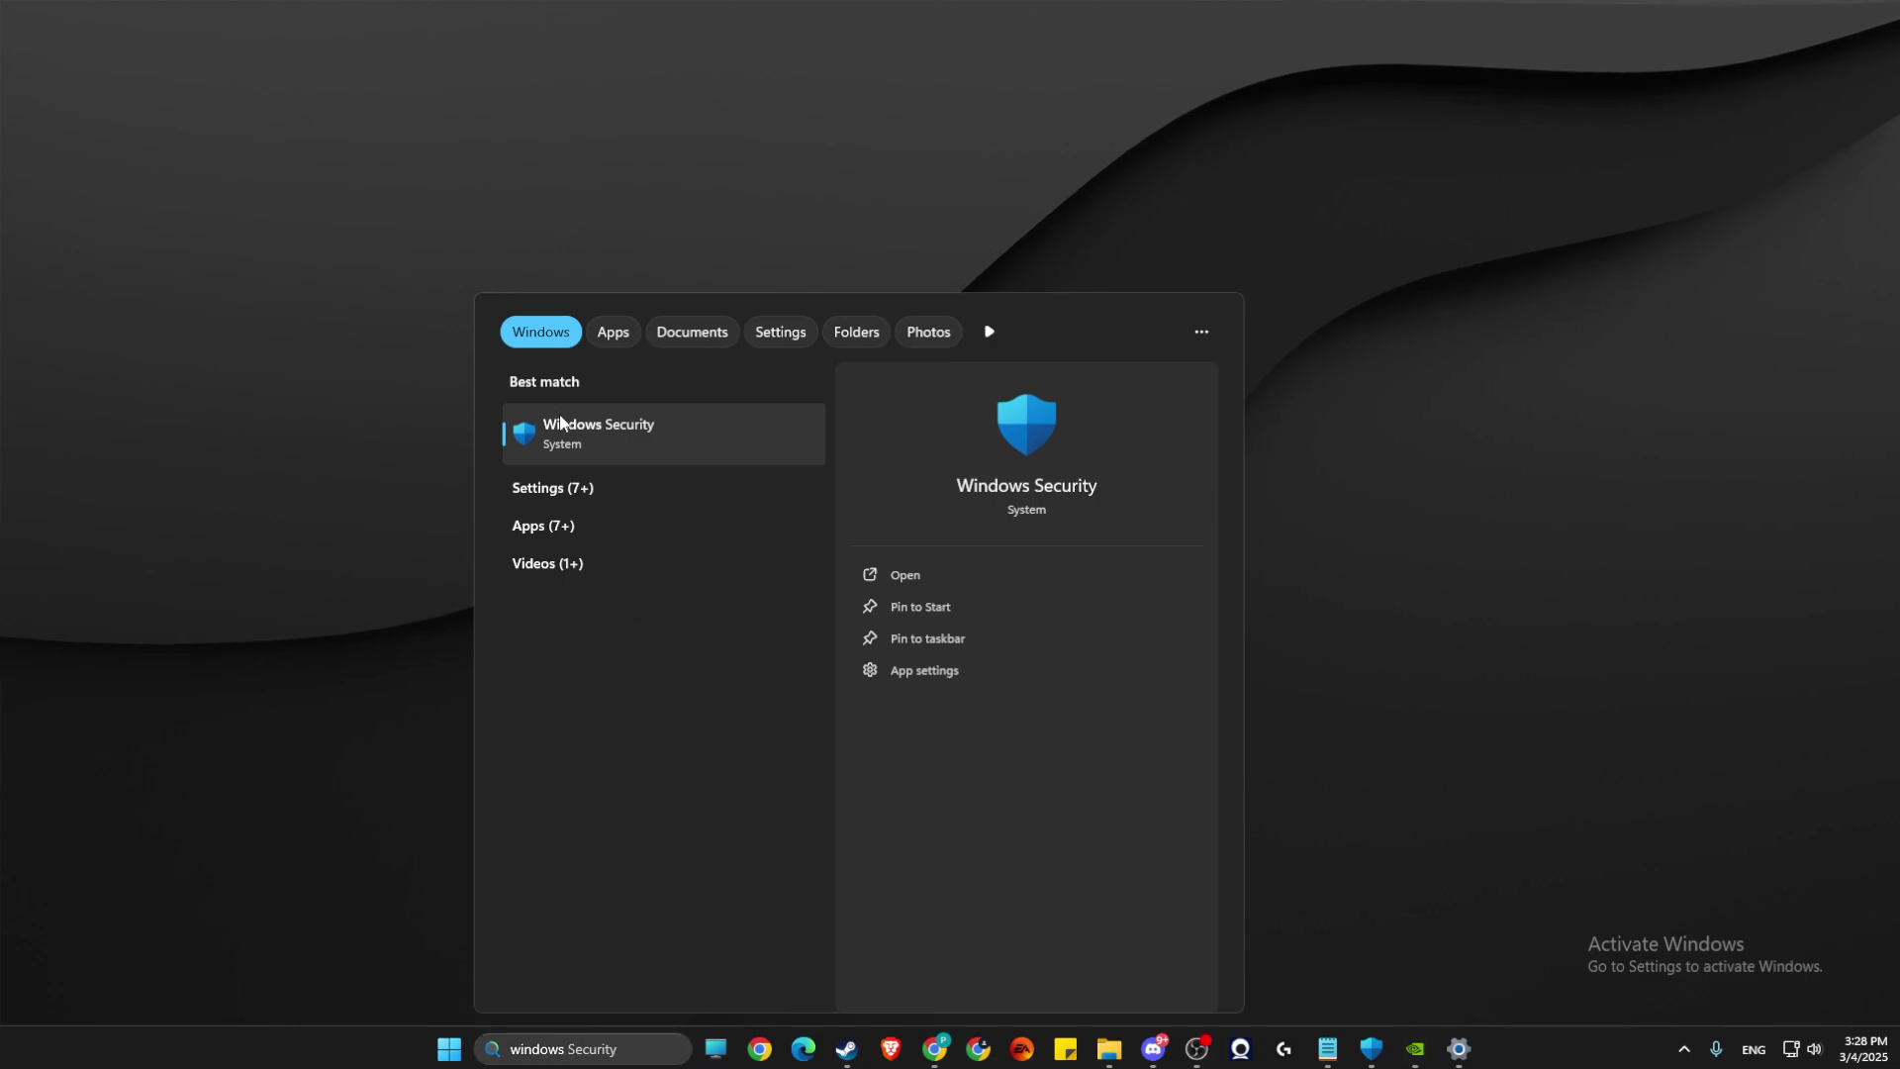
pyautogui.click(565, 432)
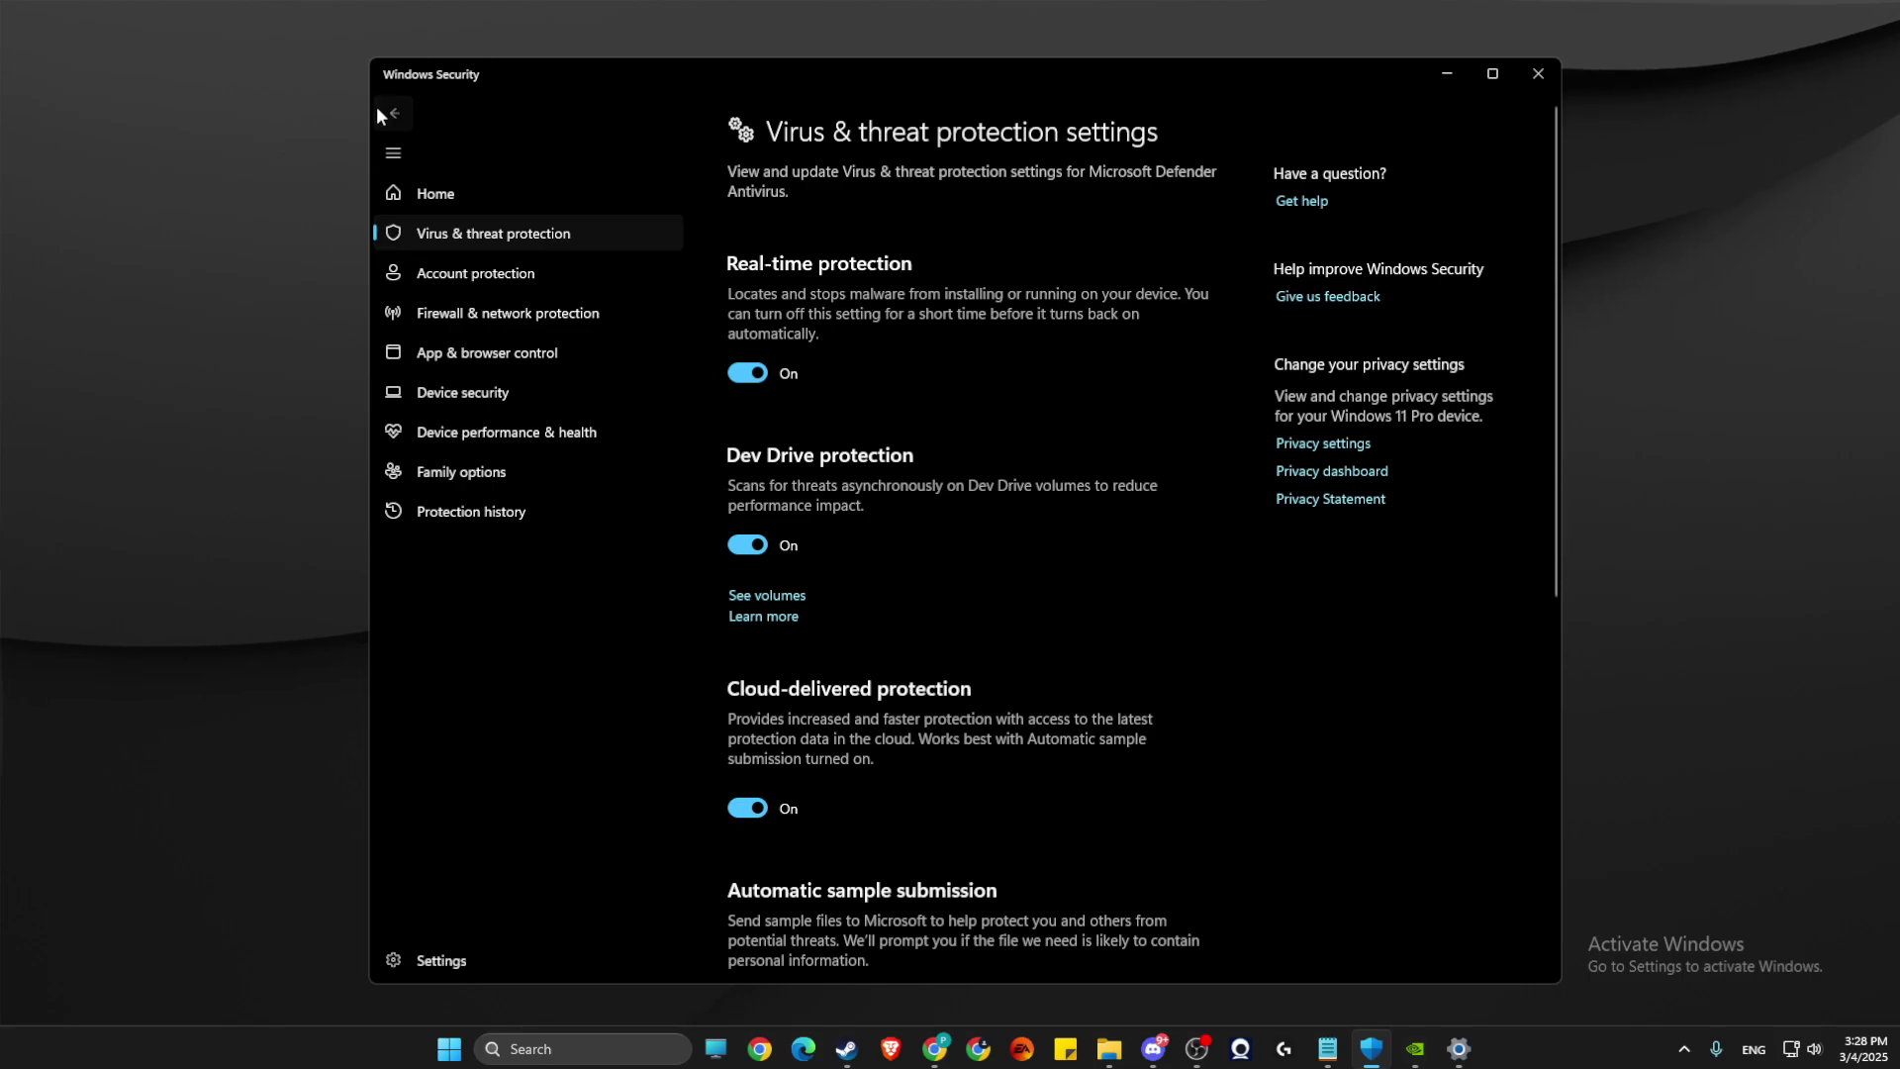
pyautogui.click(389, 114)
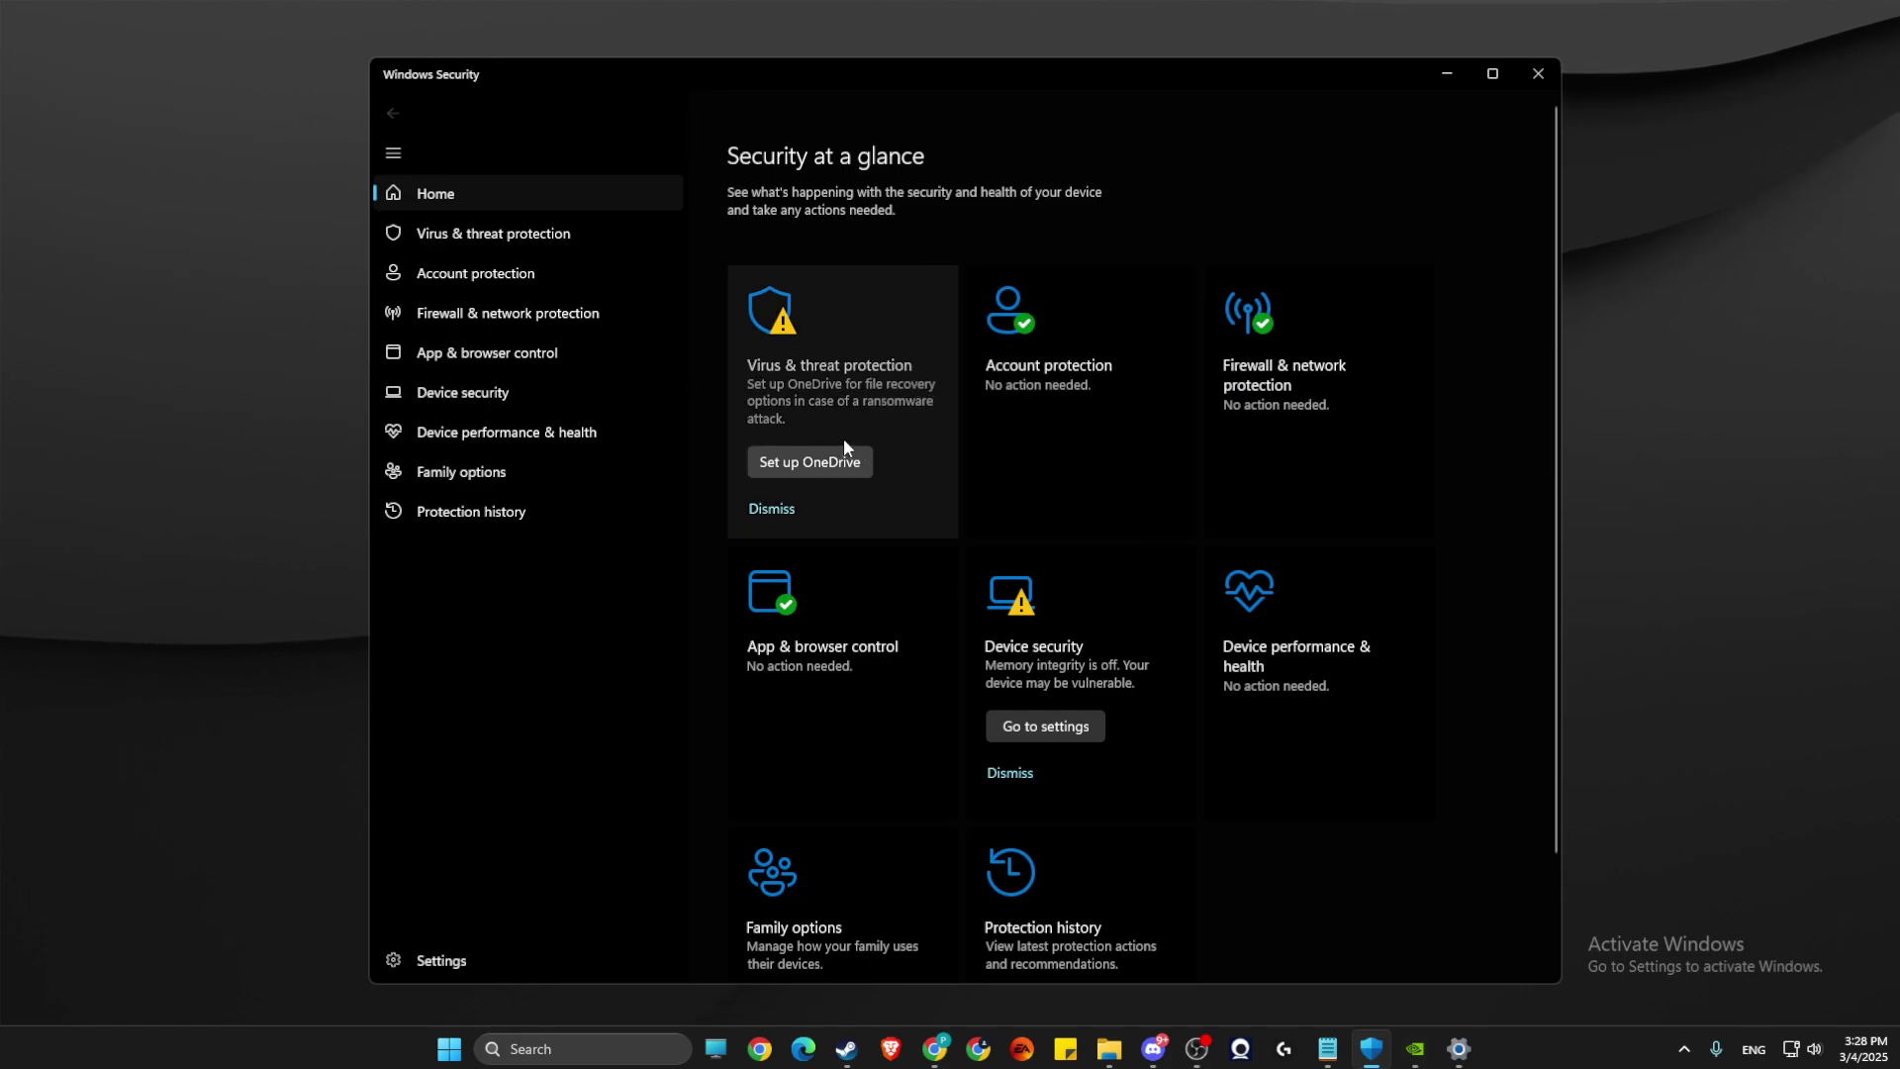
pyautogui.click(864, 383)
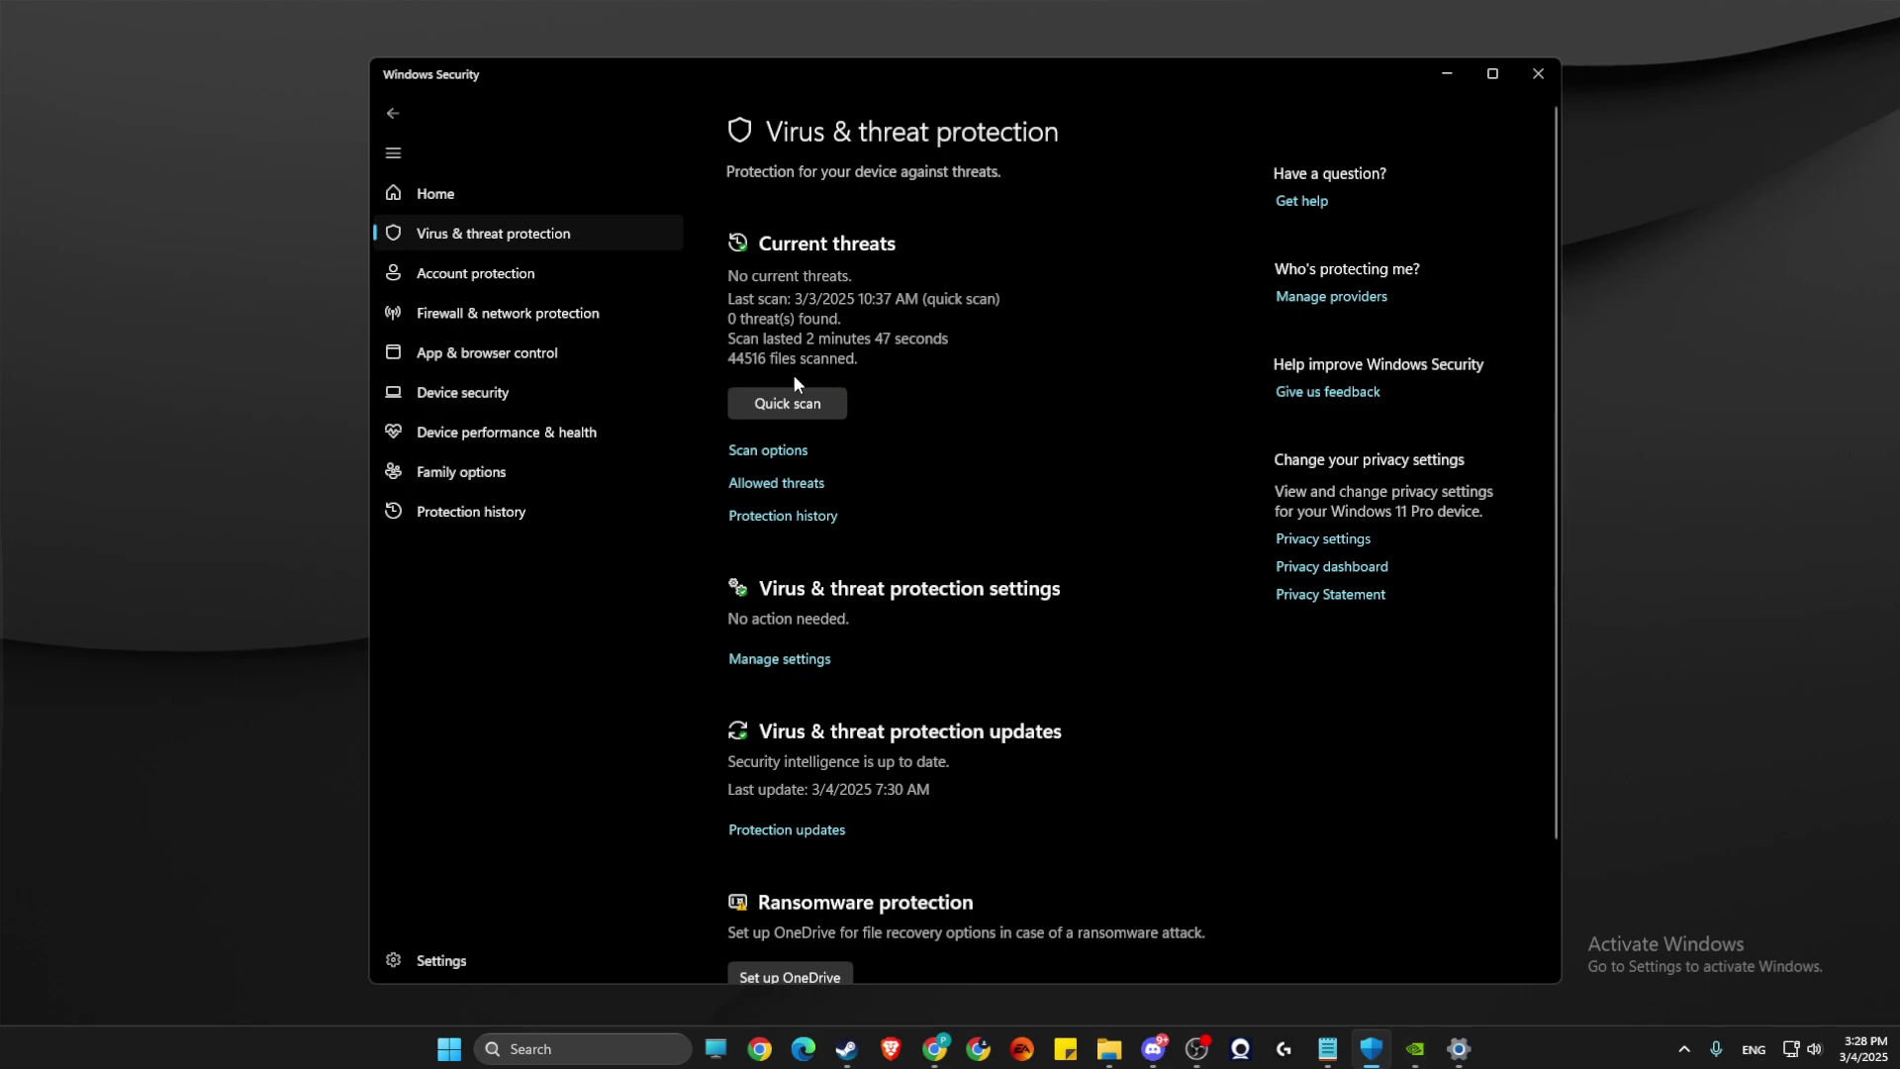
pyautogui.scroll(-2, 788, 378)
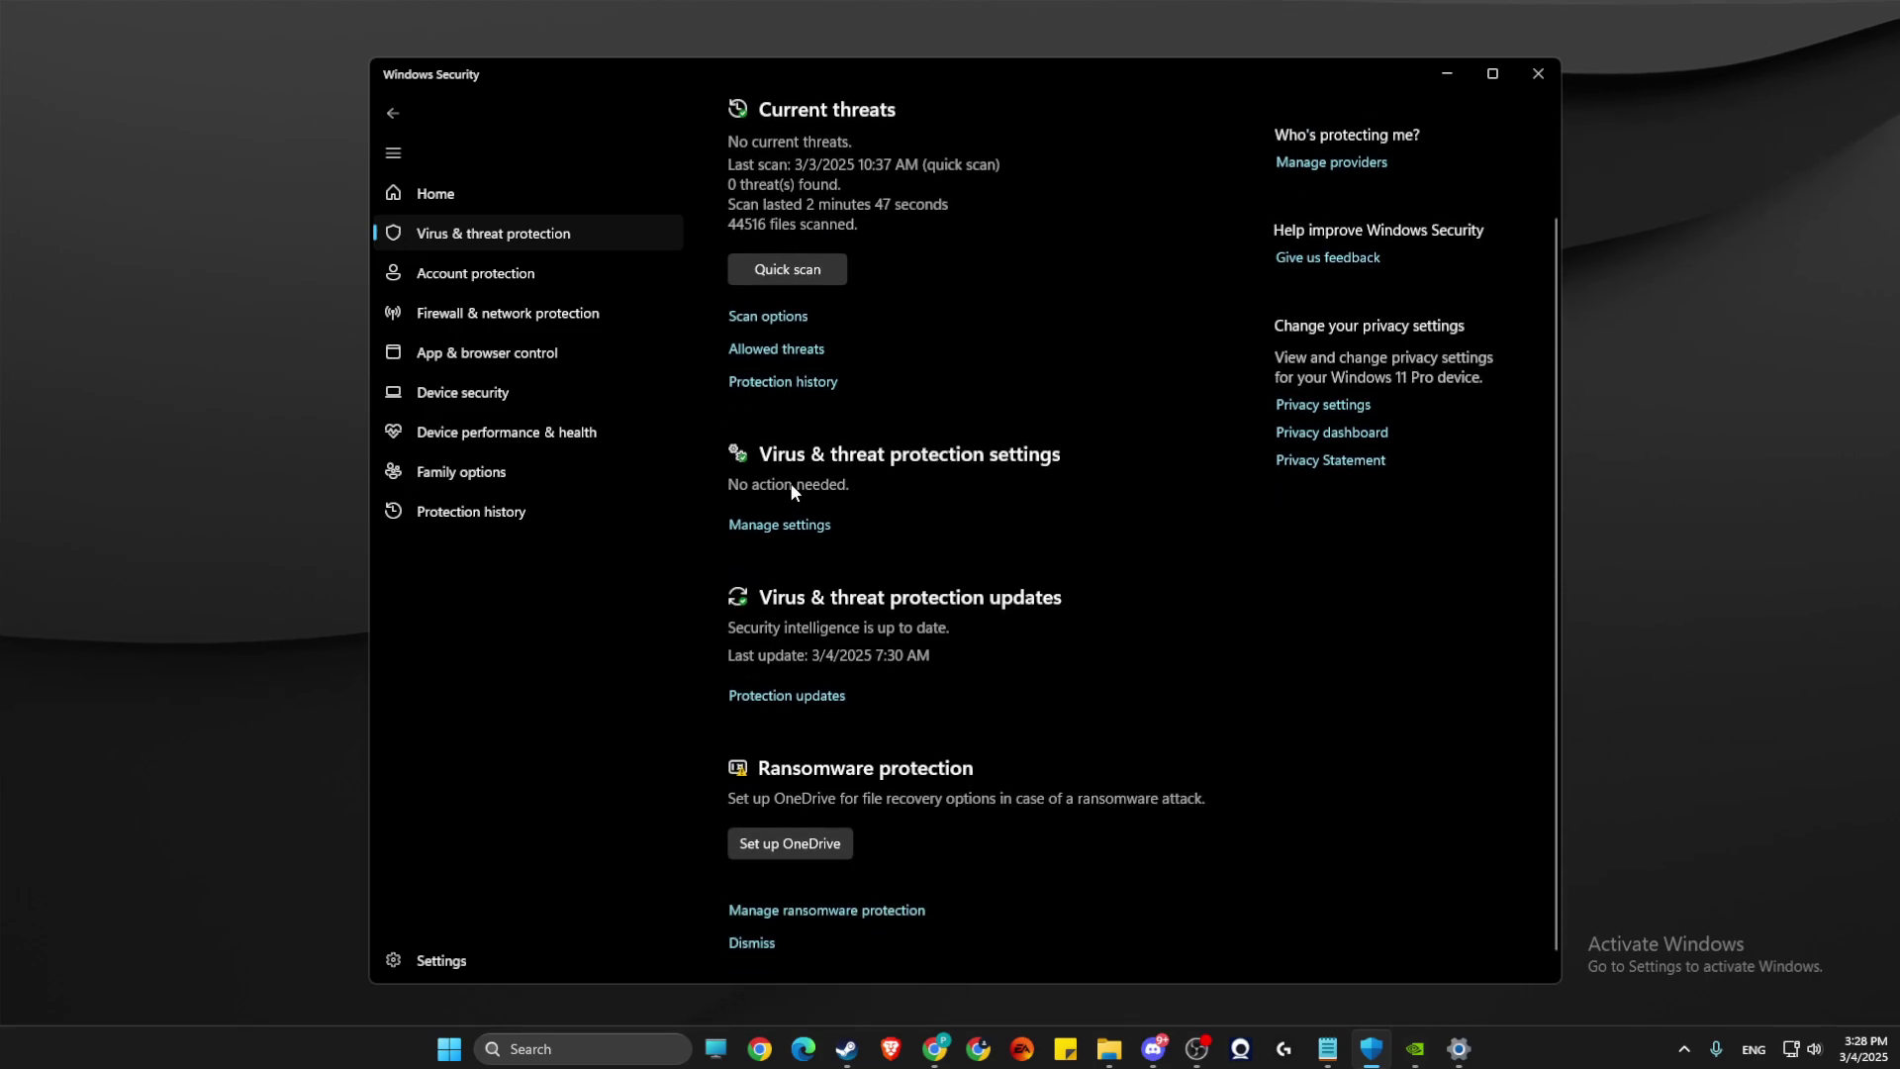
pyautogui.click(758, 529)
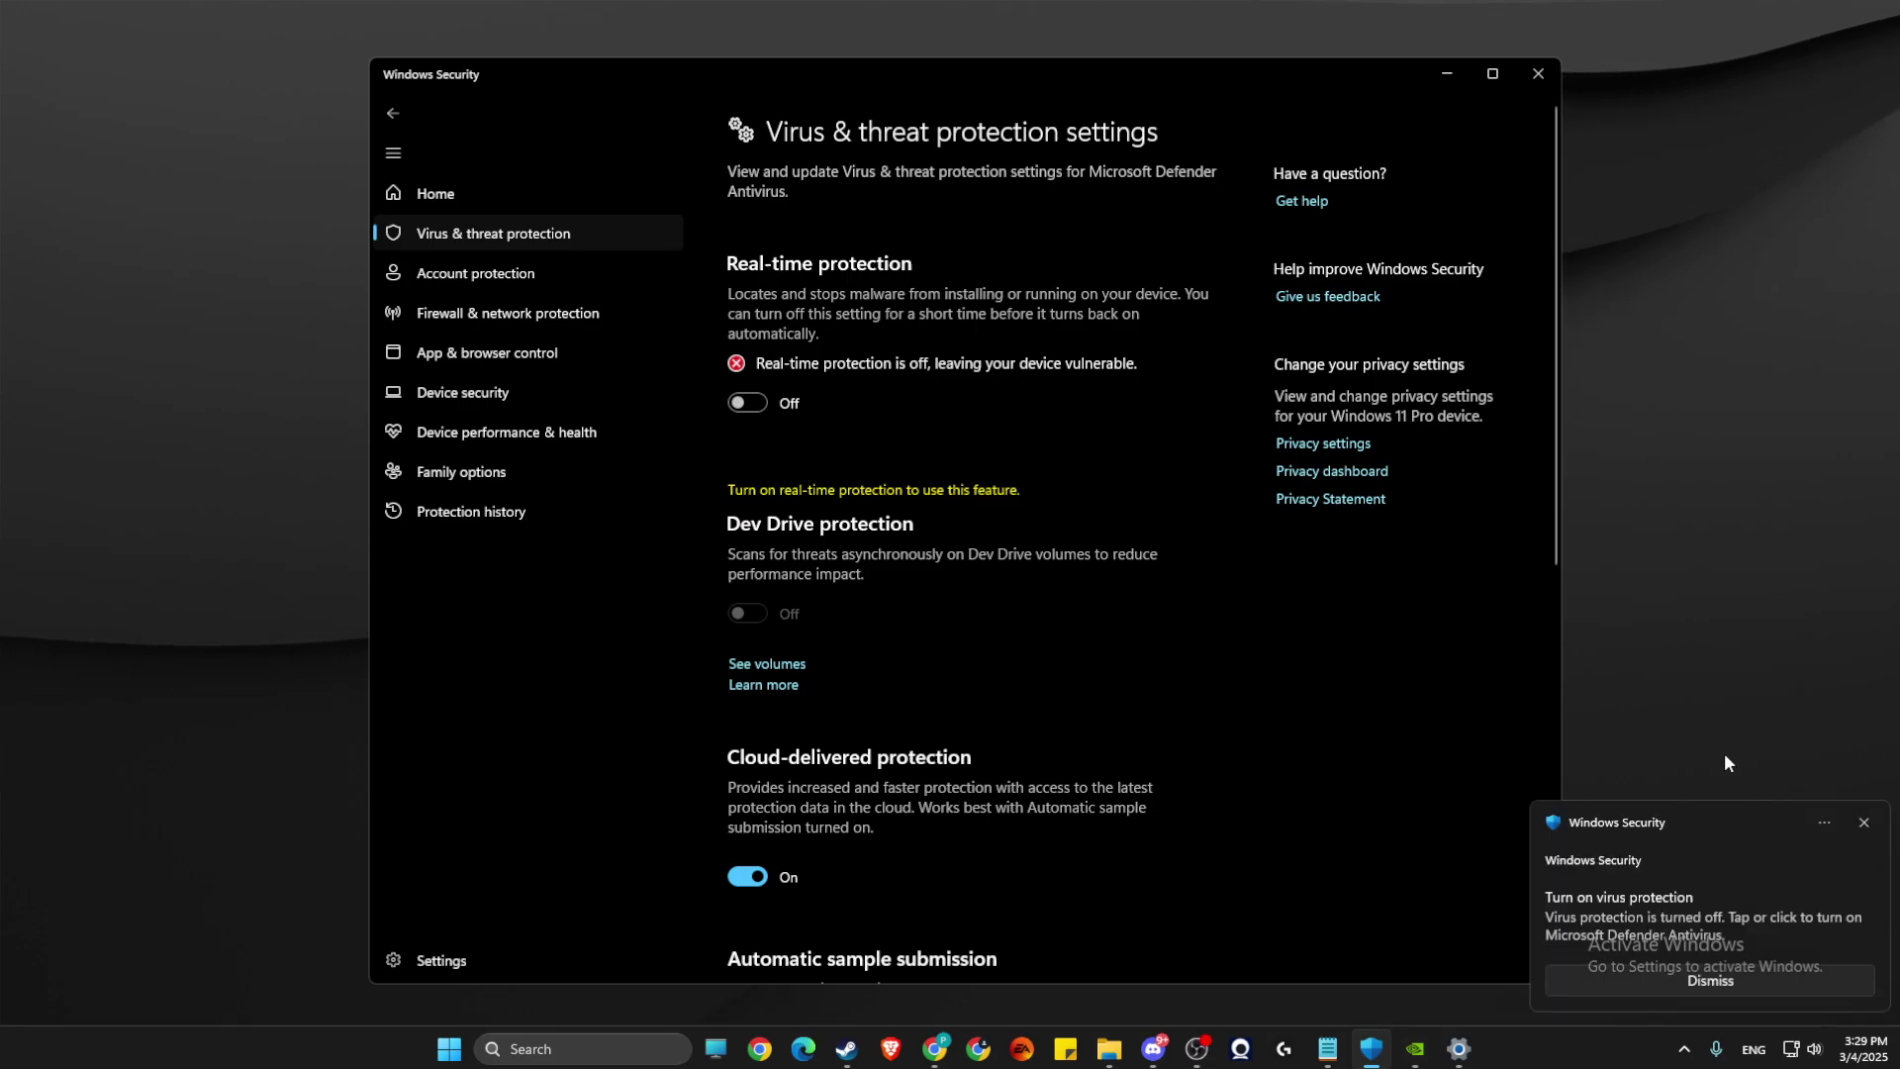
pyautogui.click(1866, 823)
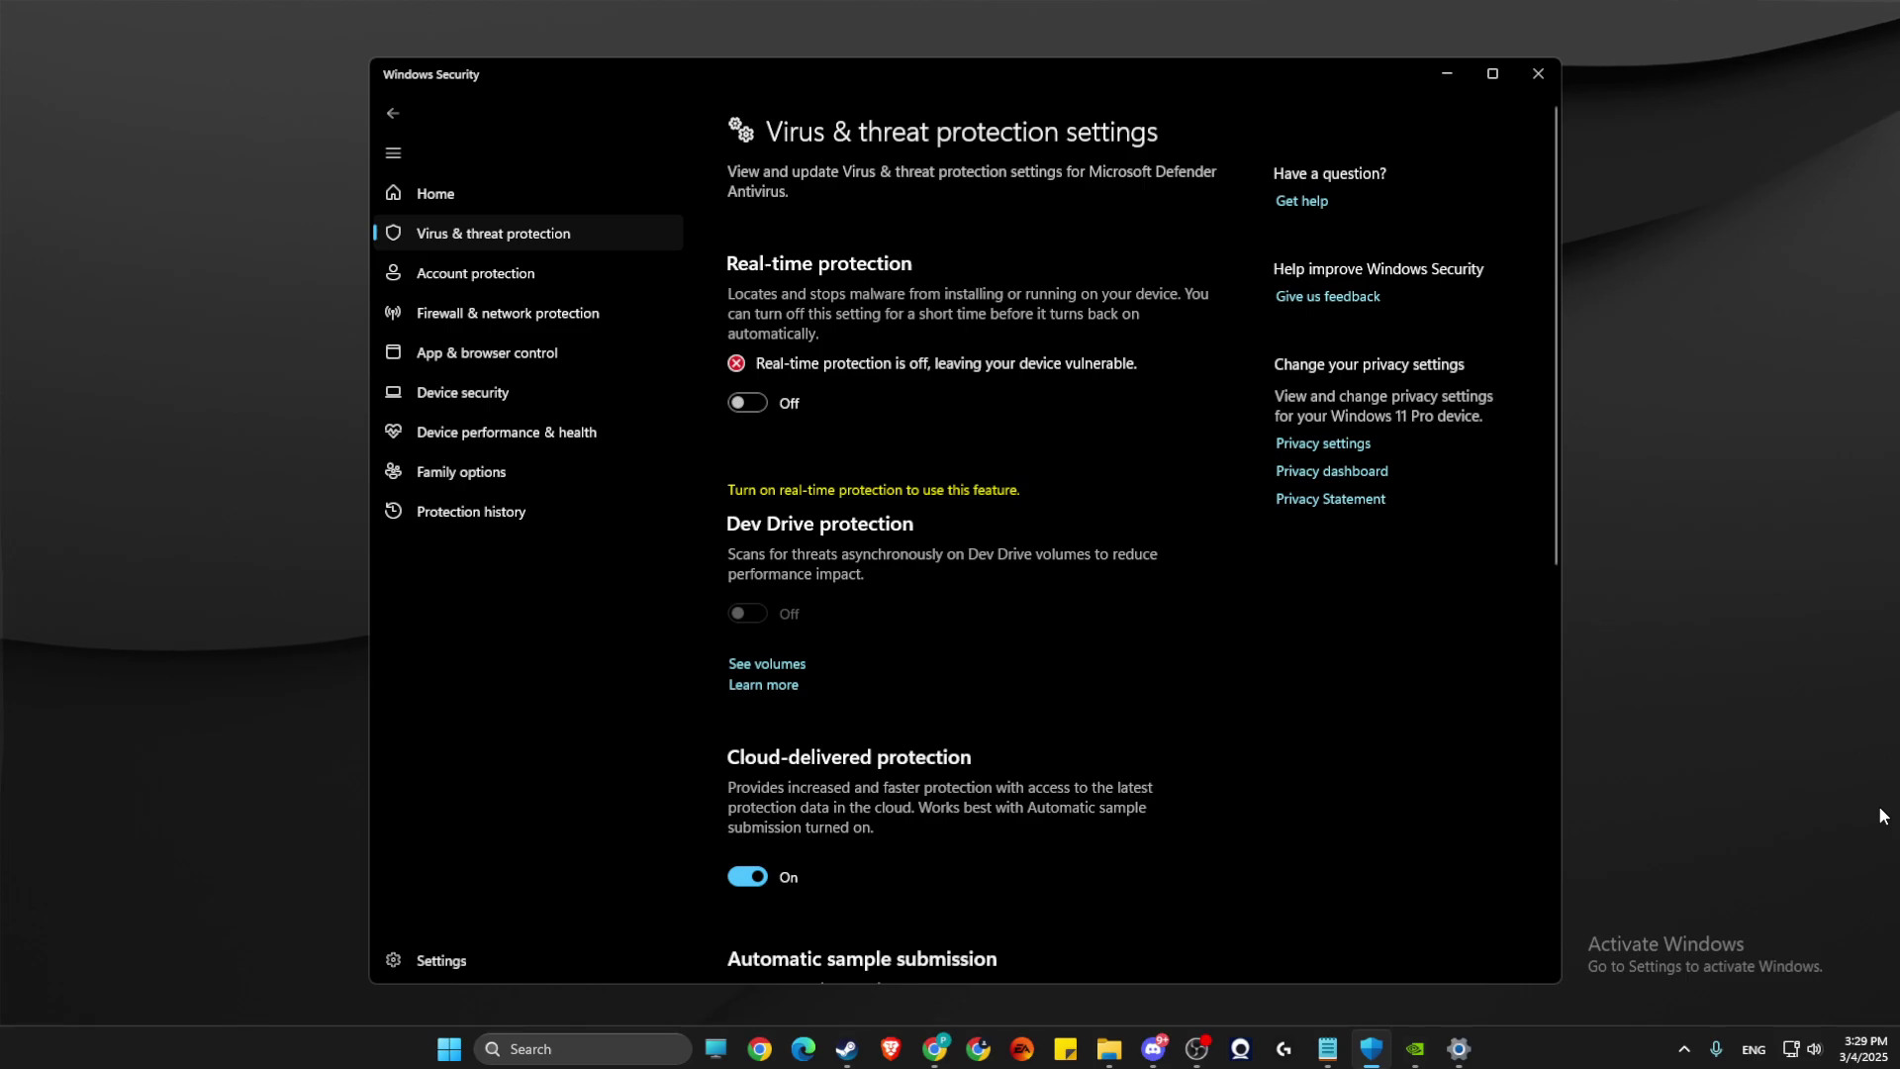